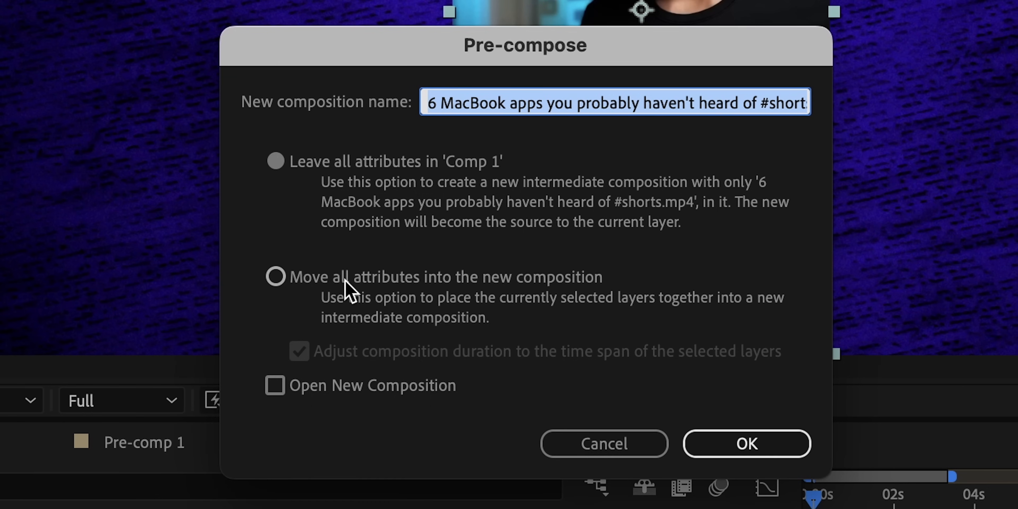
# Pre-compose the MacBook apps video layer with all attributes moved into the new composition, and check the Rounded Shape layer inside it and in Comp 1.
pyautogui.click(346, 280)
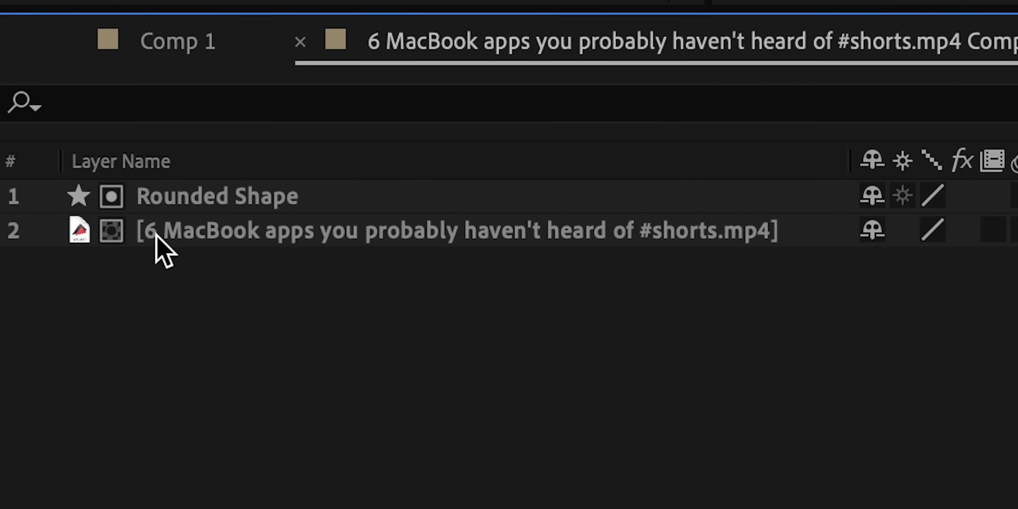
pyautogui.click(266, 200)
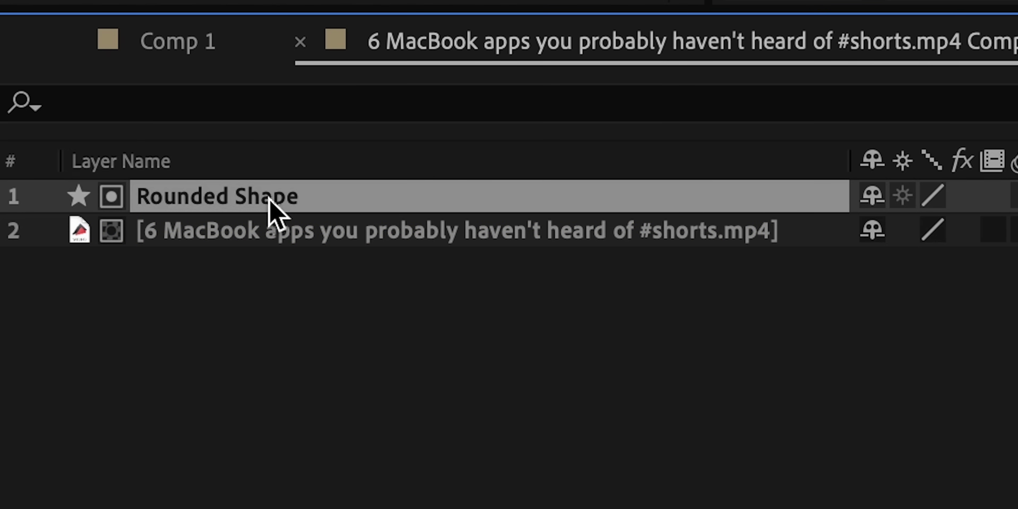
pyautogui.click(191, 51)
pyautogui.click(297, 203)
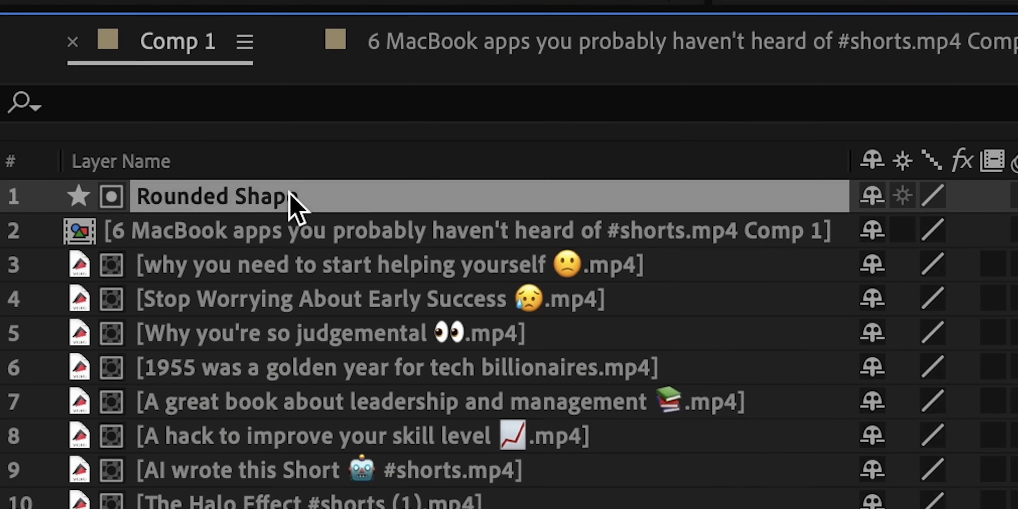
# Try shifting the pre-composed MacBook apps layer horizontally in Comp 1 through its X position.
pyautogui.click(257, 237)
pyautogui.press('p')
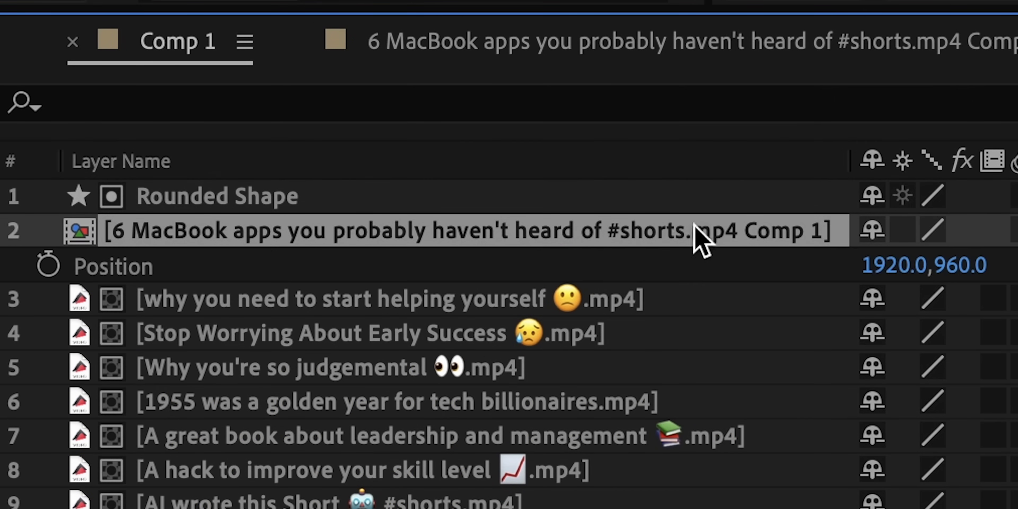
pyautogui.moveTo(880, 266); pyautogui.dragTo(949, 266)
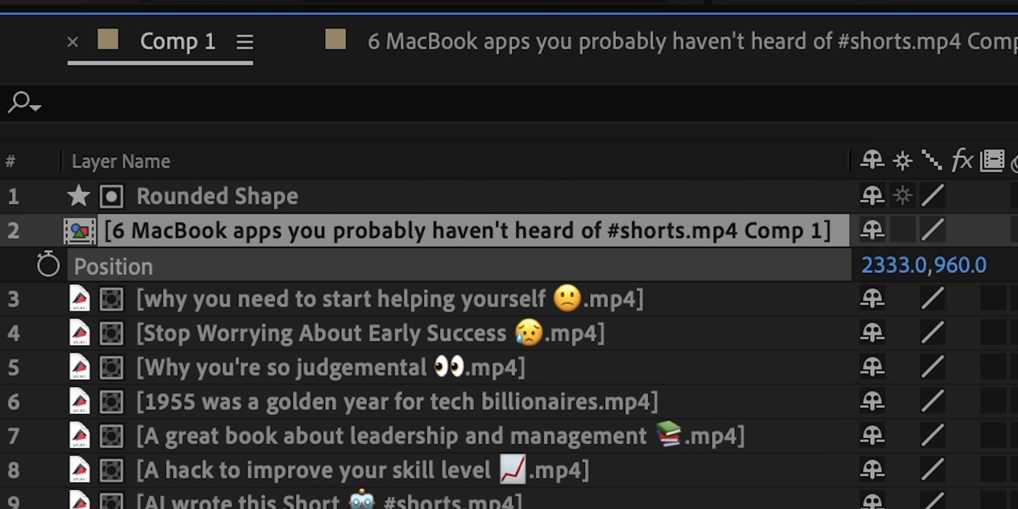
pyautogui.moveTo(1012, 266); pyautogui.dragTo(1017, 266)
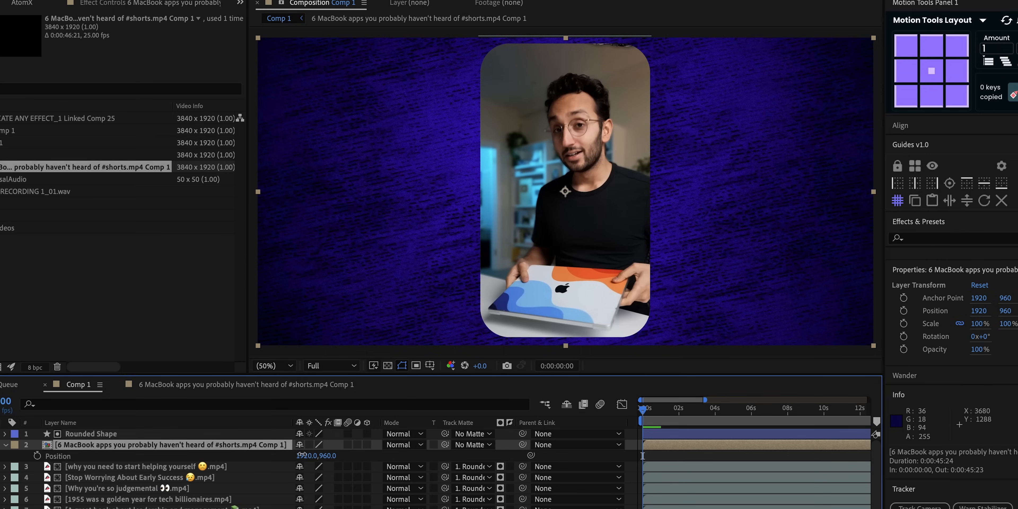
pyautogui.moveTo(303, 456); pyautogui.dragTo(1017, 448)
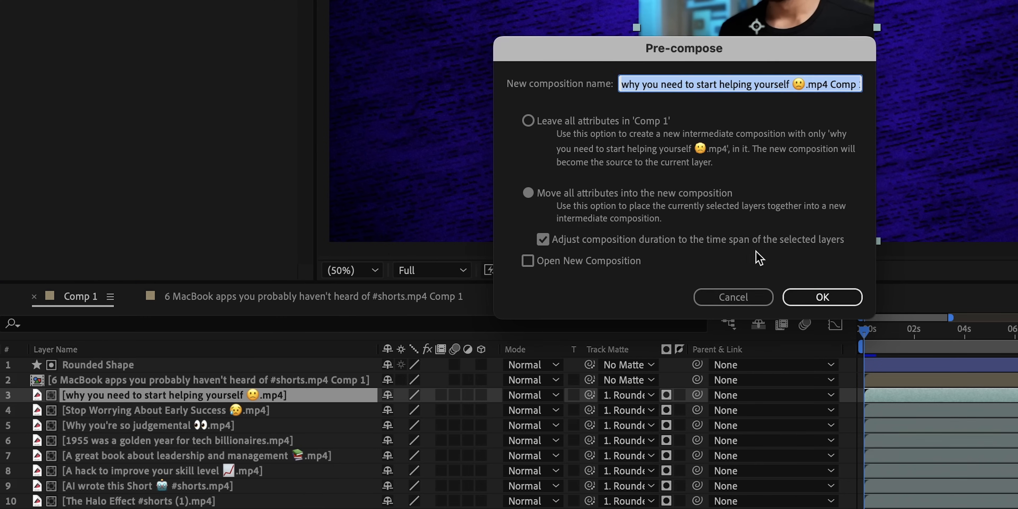
# Pre-compose the remaining video layers one at a time, moving all attributes into each new composition.
pyautogui.press('Return')
pyautogui.click(273, 410)
pyautogui.hotkey('ctrl', 'shift', 'c')
pyautogui.press('Return')
pyautogui.click(276, 425)
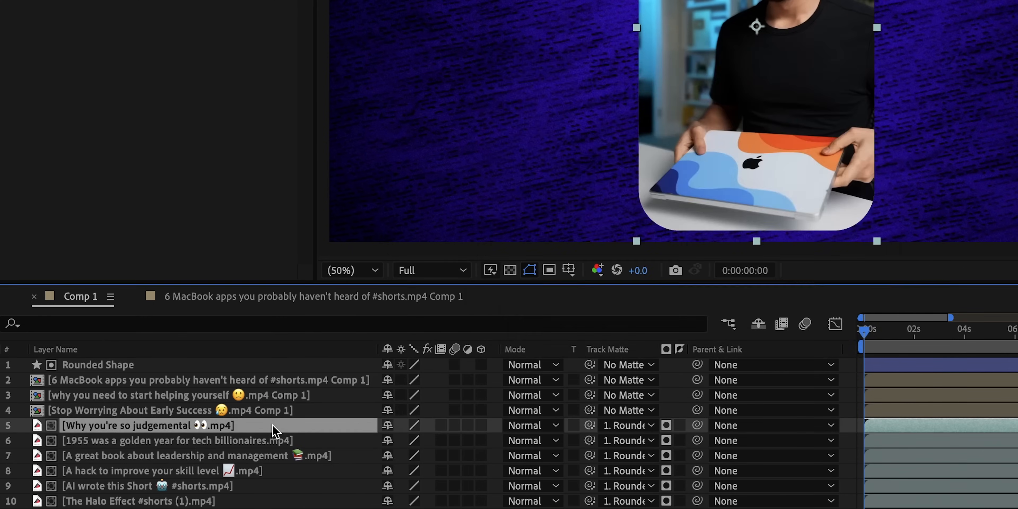
pyautogui.hotkey('ctrl', 'shift', 'c')
pyautogui.press('Return')
pyautogui.click(272, 441)
pyautogui.hotkey('ctrl', 'shift', 'c')
pyautogui.press('Return')
pyautogui.click(201, 455)
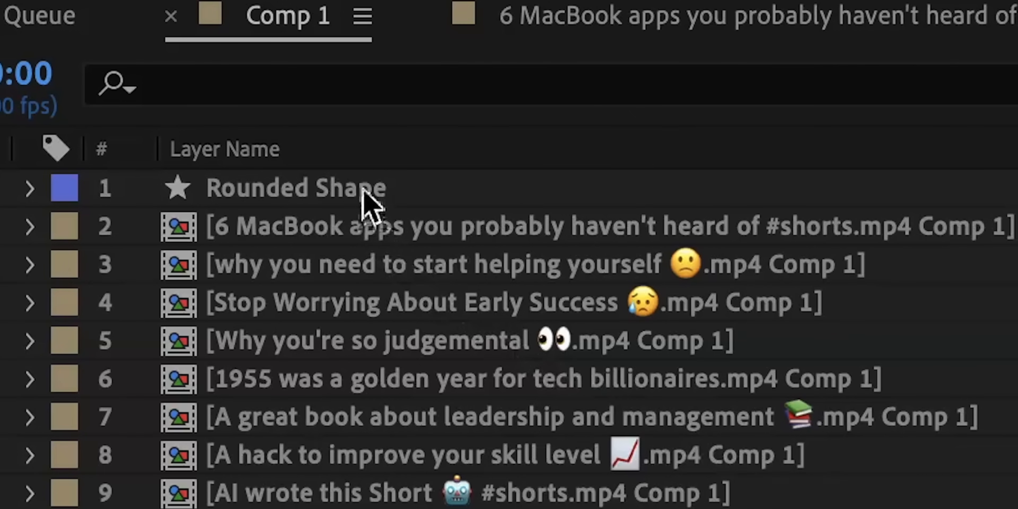
# Delete the Rounded Shape layer from Comp 1 and reveal the Position property of all the layers.
pyautogui.click(119, 364)
pyautogui.press('Delete')
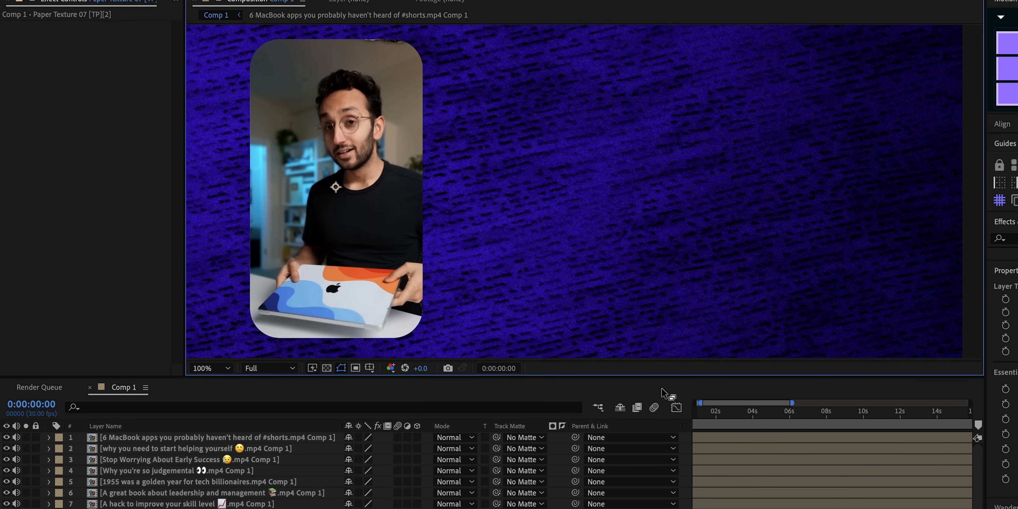
pyautogui.press('super+a')
pyautogui.press('p')
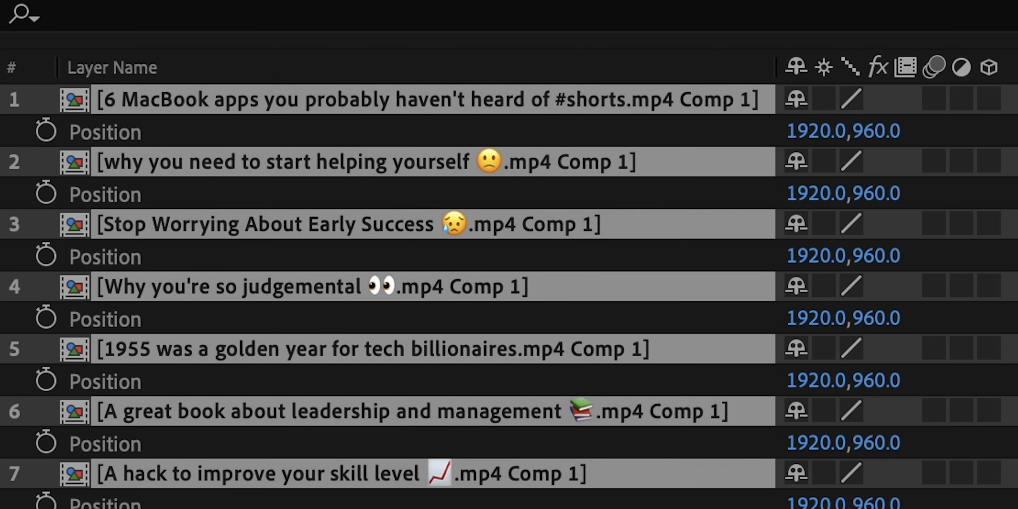
pyautogui.press('super+shift+a')
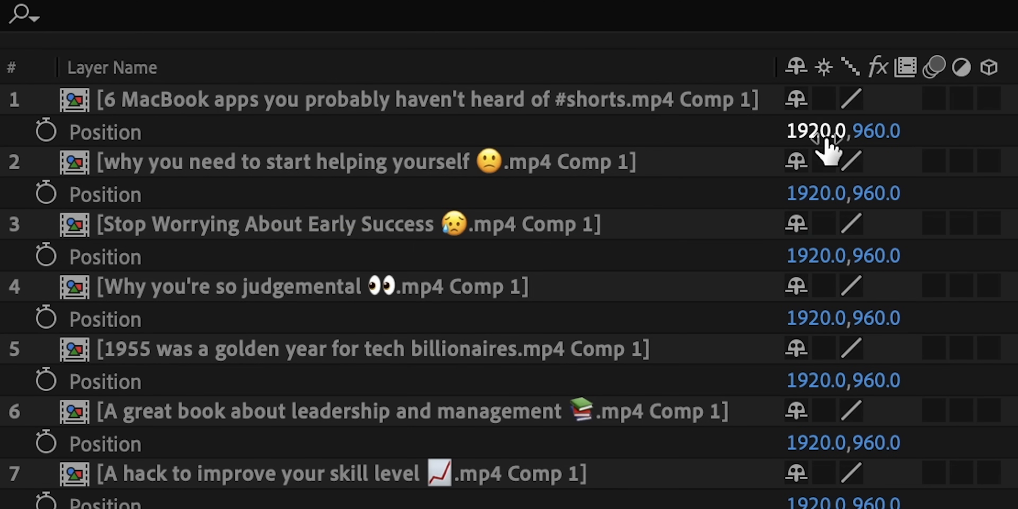
# Set the X positions of layers 2, 3 and 4 to 2520, 3120 and 3720.
pyautogui.click(818, 194)
pyautogui.write('2520')
pyautogui.press('Return')
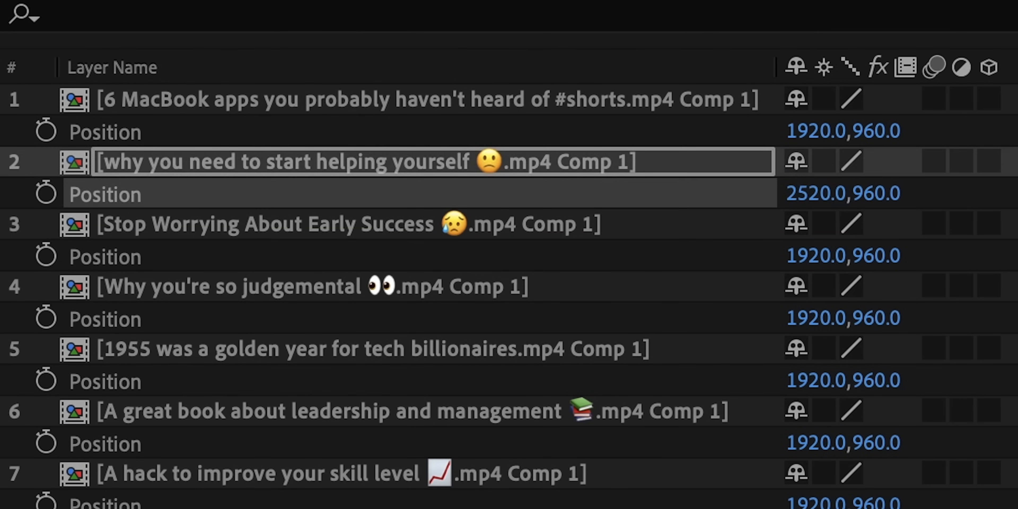
pyautogui.click(818, 255)
pyautogui.write('3120')
pyautogui.press('Return')
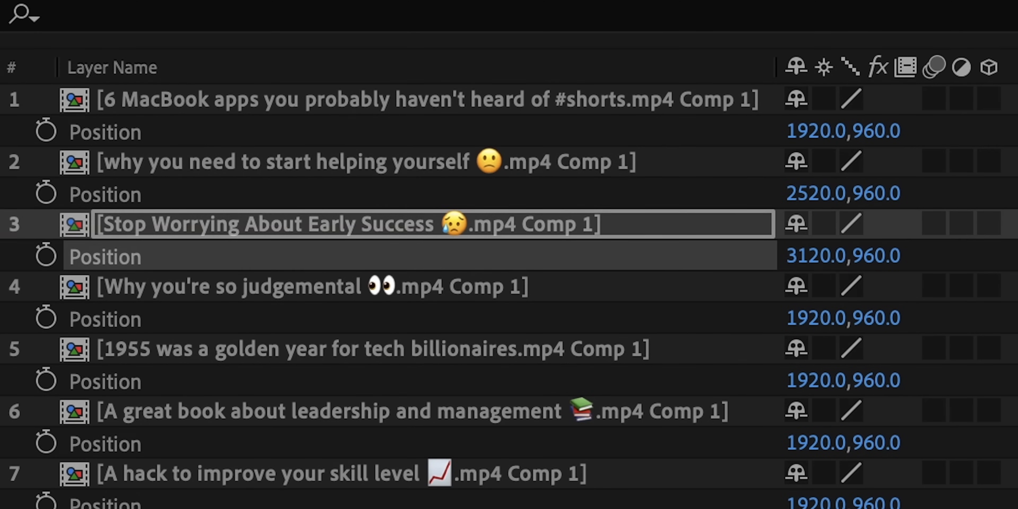
pyautogui.click(818, 318)
pyautogui.write('3720')
pyautogui.press('Return')
# Continue the row by setting the X positions of layers 5 and 6 to 4320 and 4920.
pyautogui.click(818, 380)
pyautogui.write('4320')
pyautogui.press('Return')
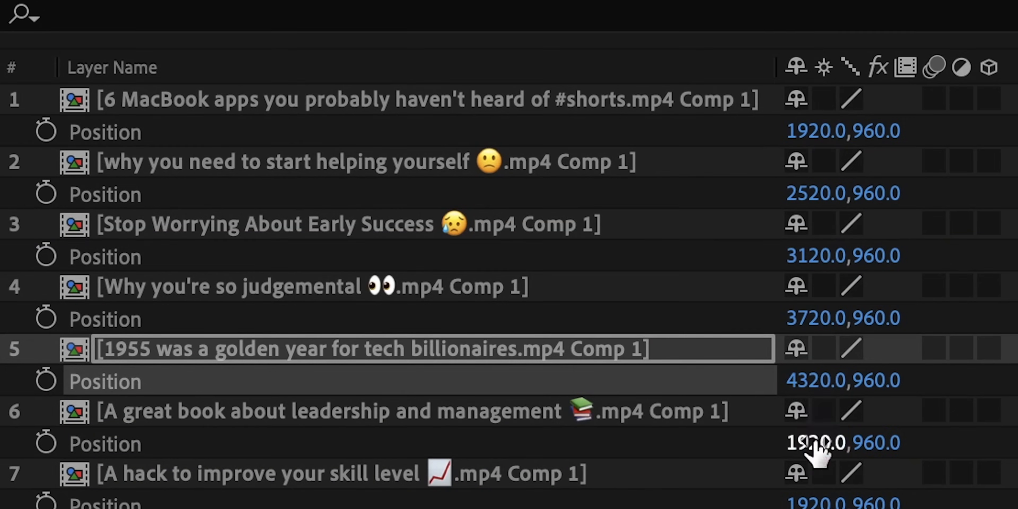
pyautogui.click(814, 444)
pyautogui.write('4920')
pyautogui.press('Return')
pyautogui.click(817, 503)
pyautogui.press('Return')
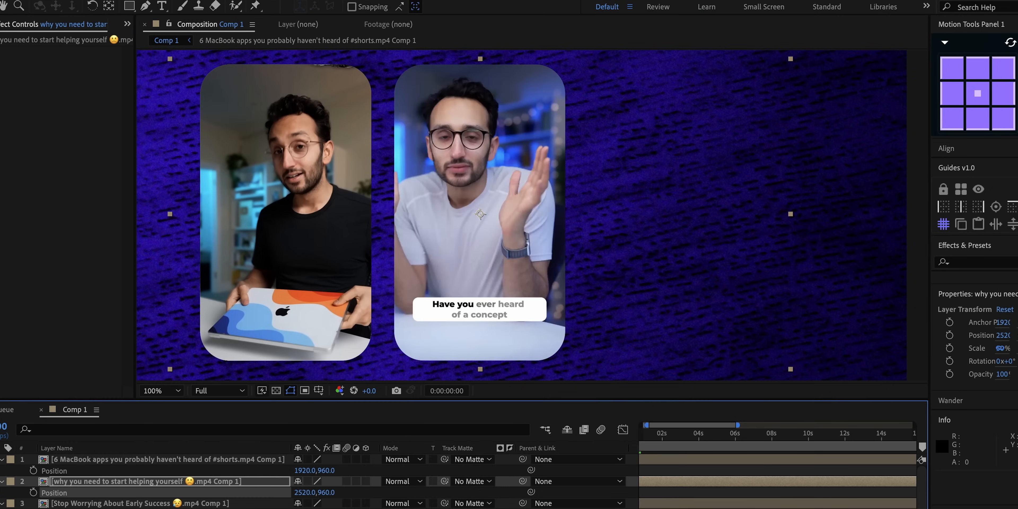
pyautogui.press('Return')
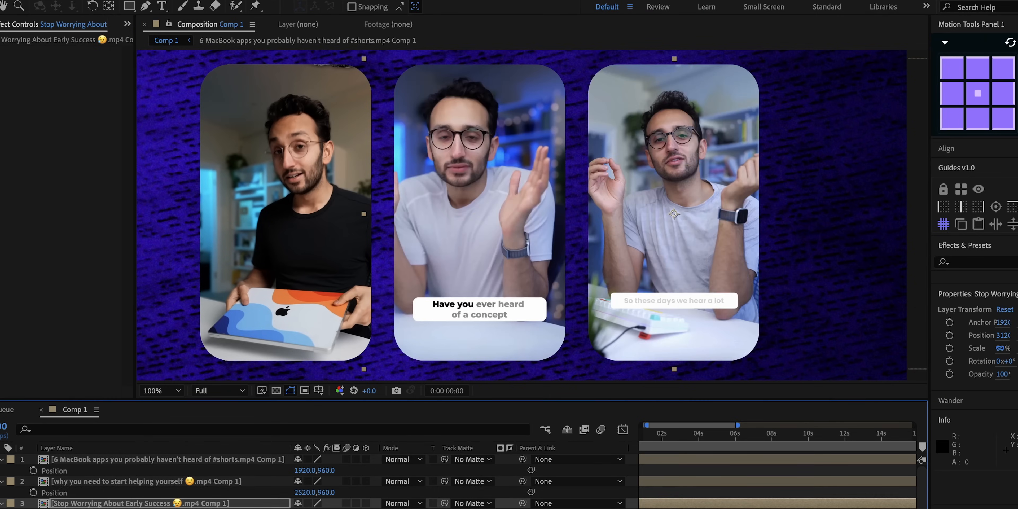
pyautogui.press('Return')
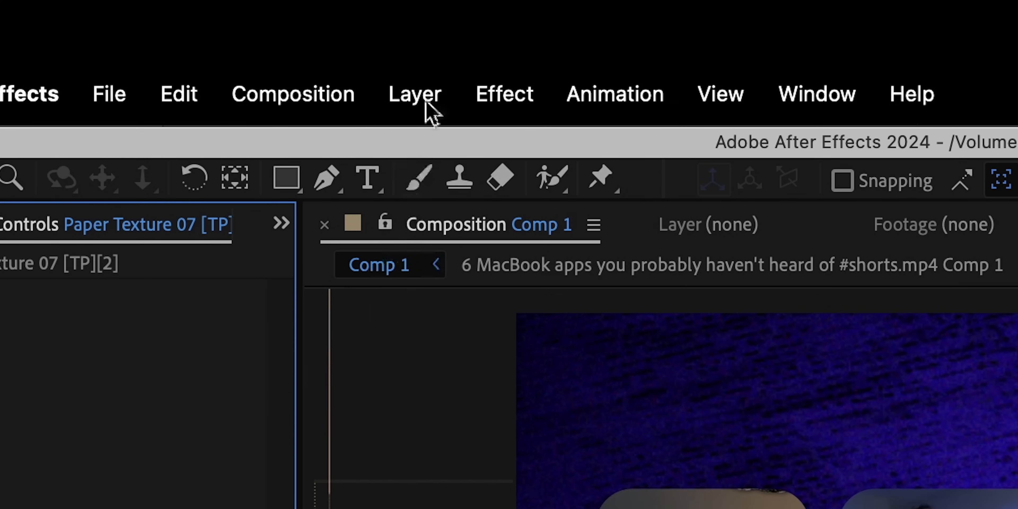
# Add a null object and parent all the pre-composed video layers to NULL 1.
pyautogui.click(419, 98)
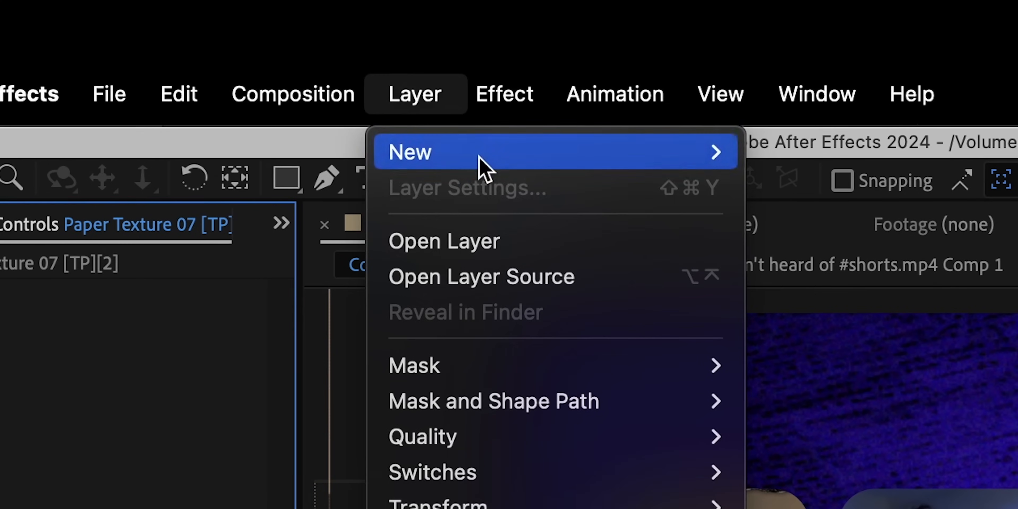
pyautogui.moveTo(482, 166)
pyautogui.click(773, 296)
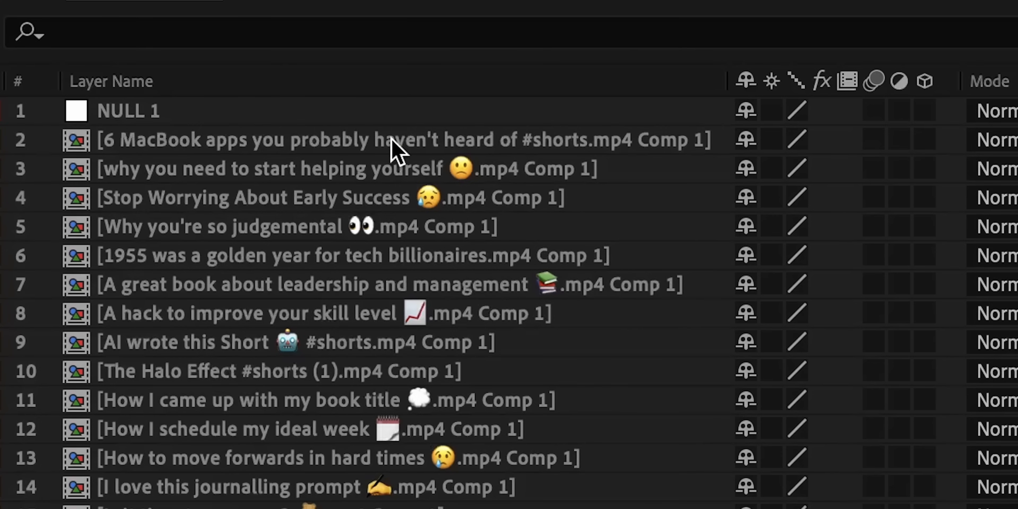
pyautogui.click(395, 146)
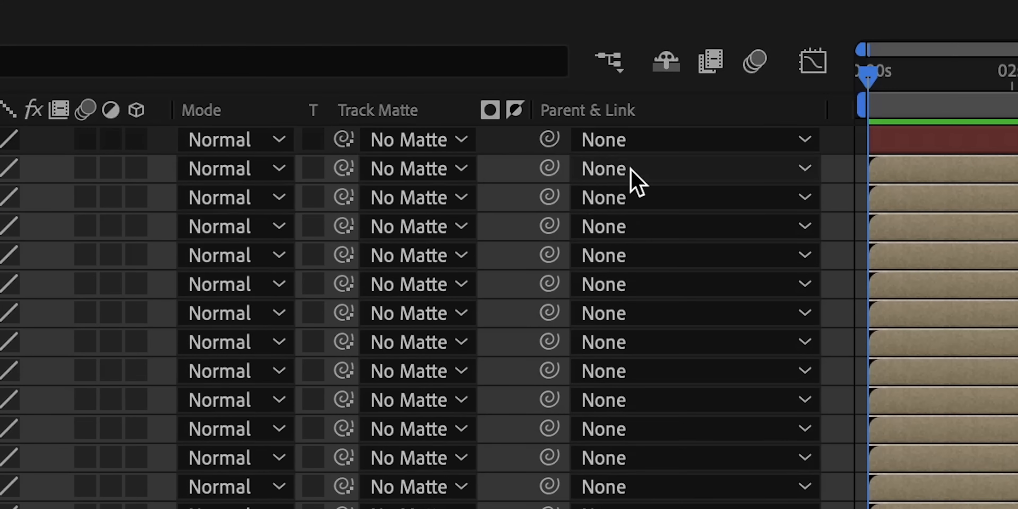
pyautogui.click(630, 169)
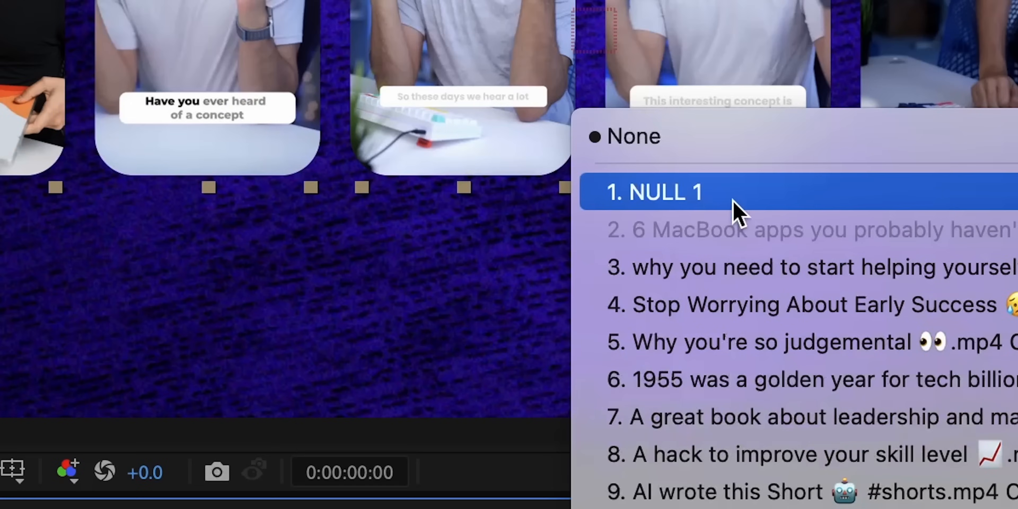
pyautogui.click(737, 194)
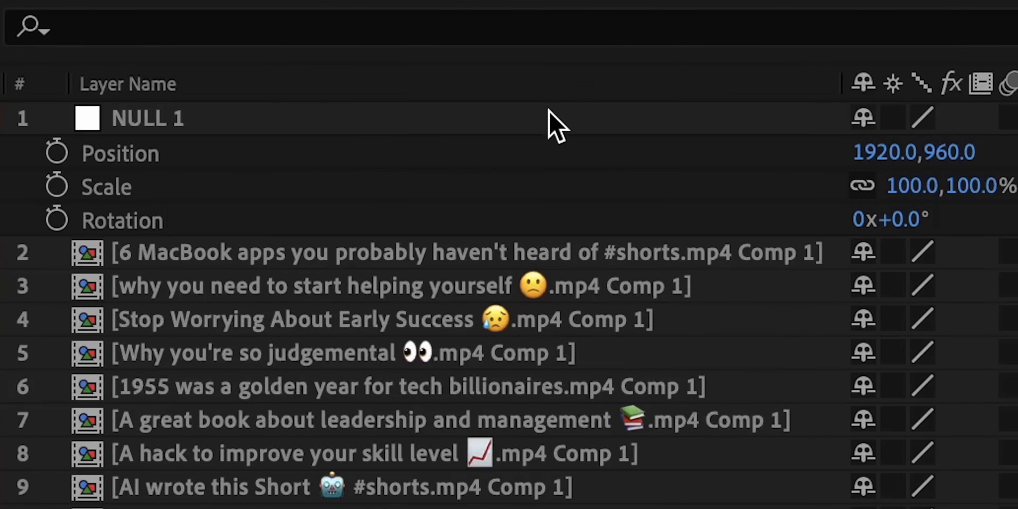
# Shift the row of videos by changing the X position of NULL 1, and delete that null layer.
pyautogui.click(548, 126)
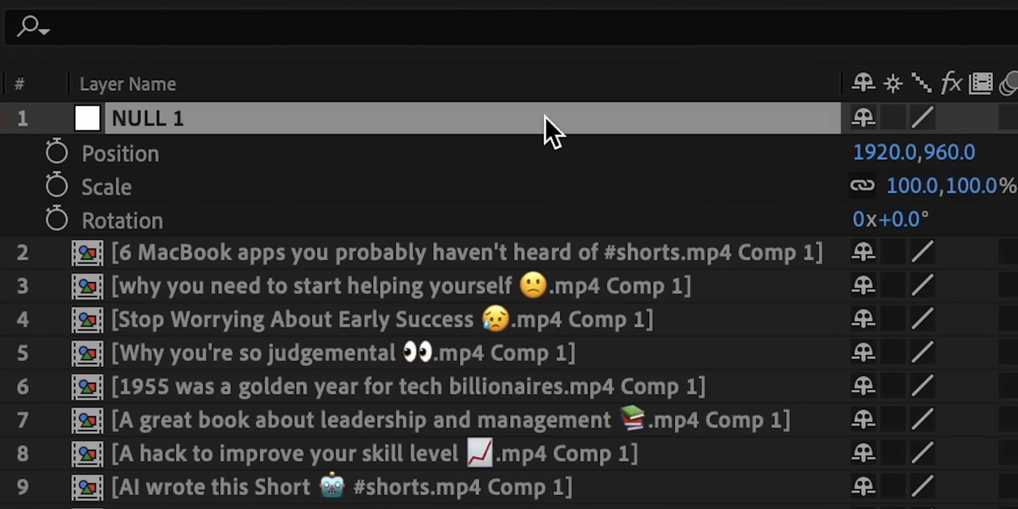
pyautogui.moveTo(856, 152); pyautogui.dragTo(648, 146)
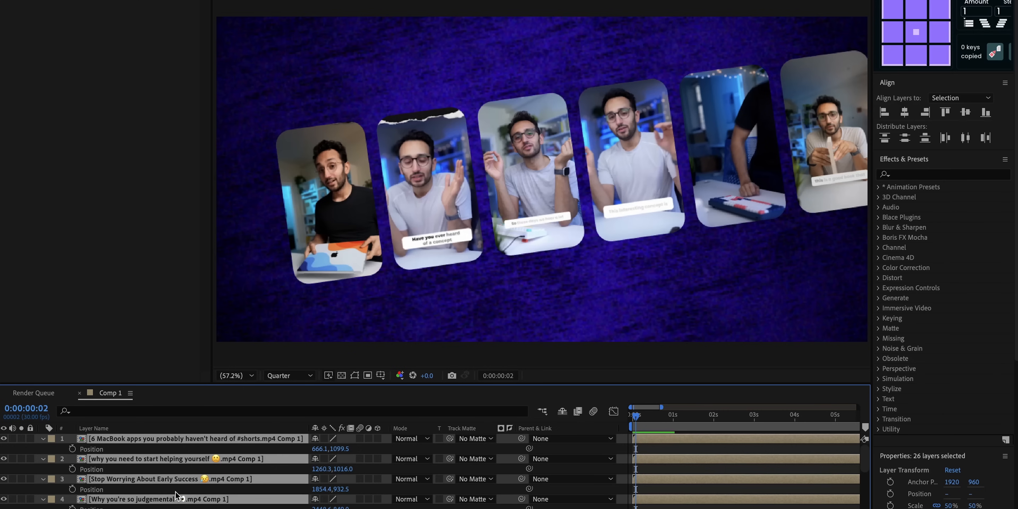
pyautogui.click(316, 449)
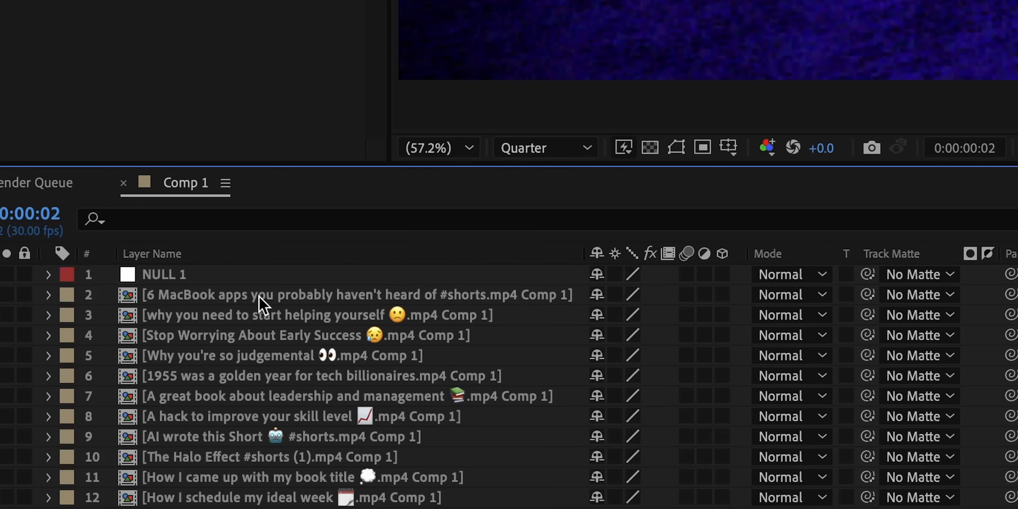
pyautogui.click(143, 442)
pyautogui.press('Delete')
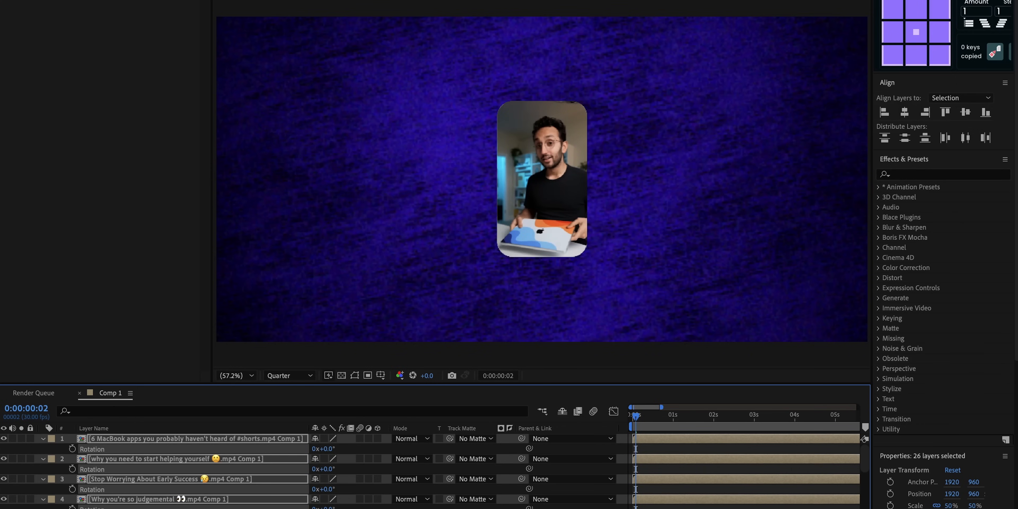
# Select all the pre-composed video layers, 1 to 26, and run the Layeranger.jsx script file on them.
pyautogui.click(205, 198)
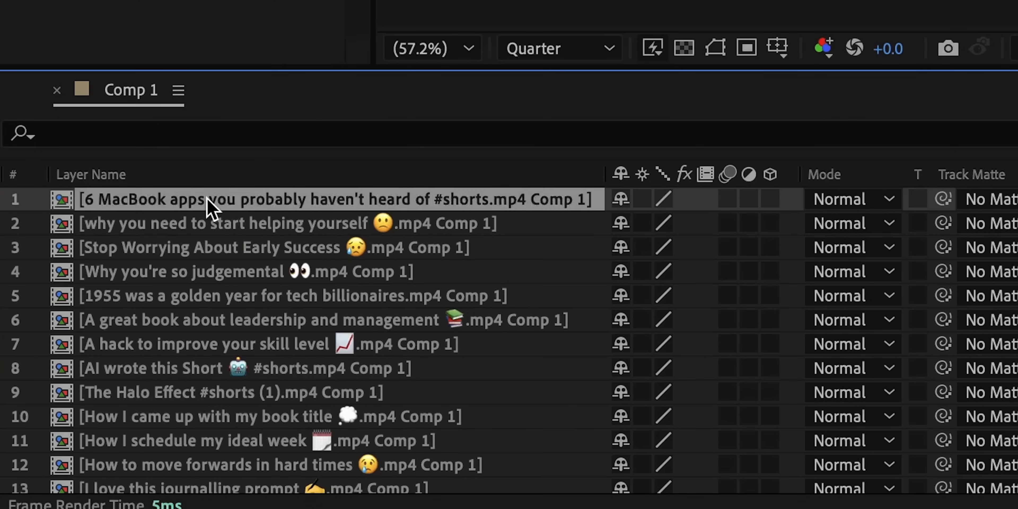
pyautogui.scroll(-10, 273, 291)
pyautogui.keyDown('shift'); pyautogui.click(197, 449); pyautogui.keyUp('shift')
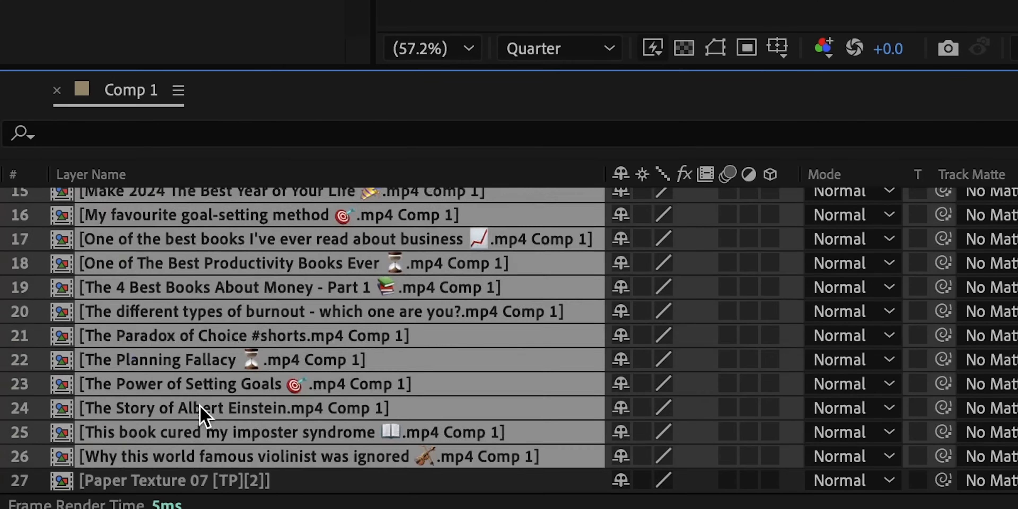
pyautogui.scroll(10, 199, 405)
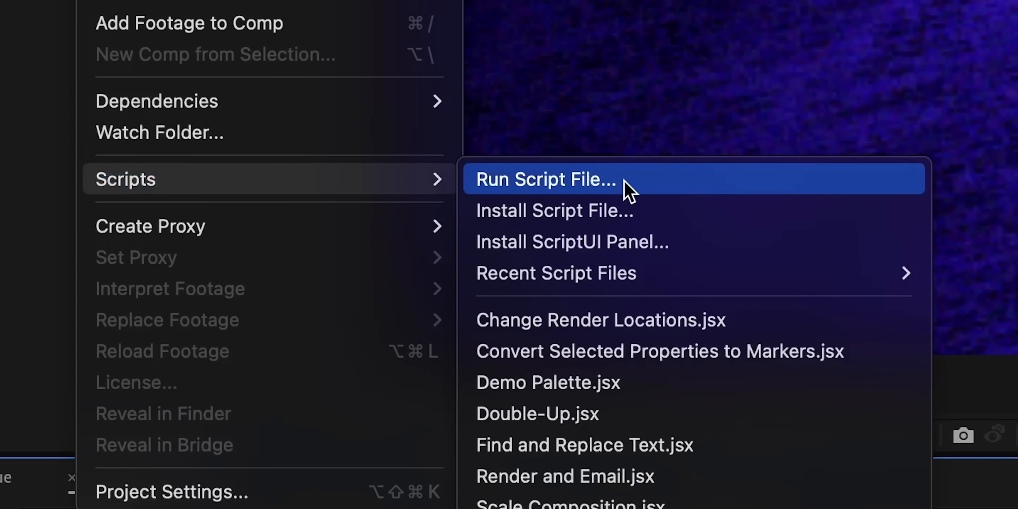
pyautogui.click(629, 190)
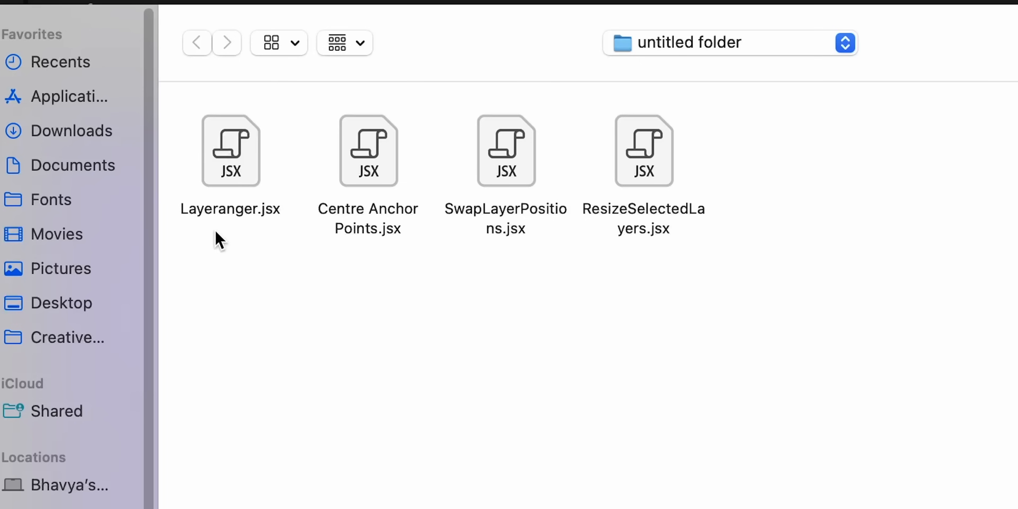
pyautogui.doubleClick(240, 174)
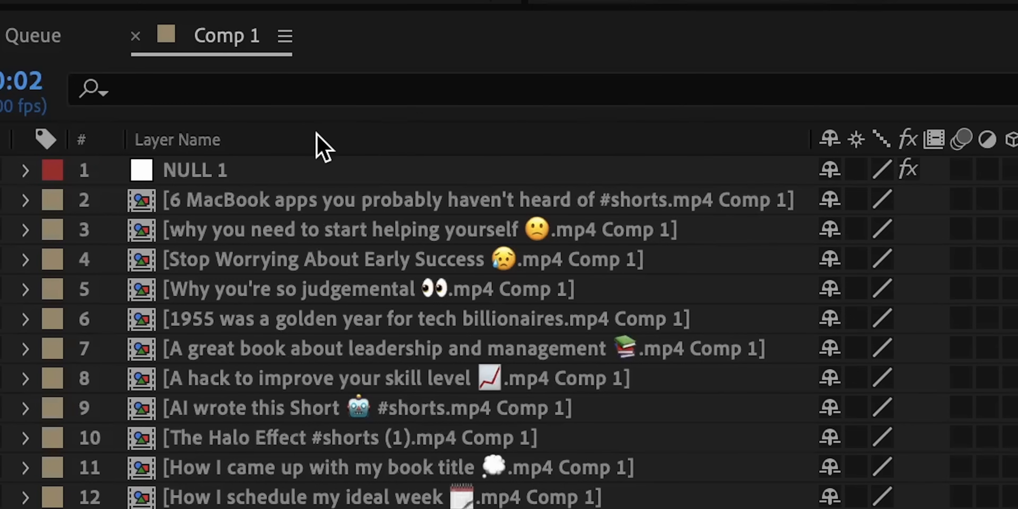
# Set the Columns slider on the NULL 1 controller layer to 26.
pyautogui.click(243, 175)
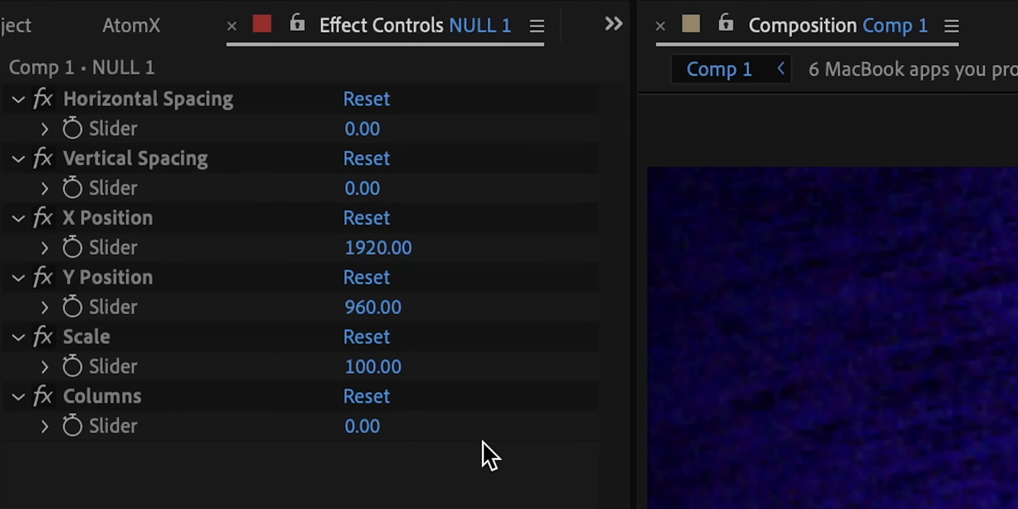
pyautogui.click(360, 427)
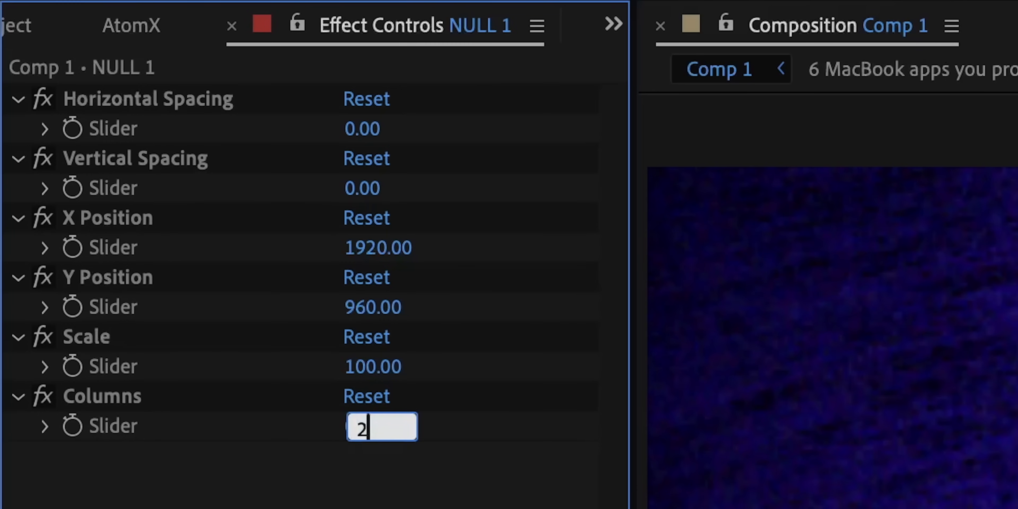
pyautogui.press('Return')
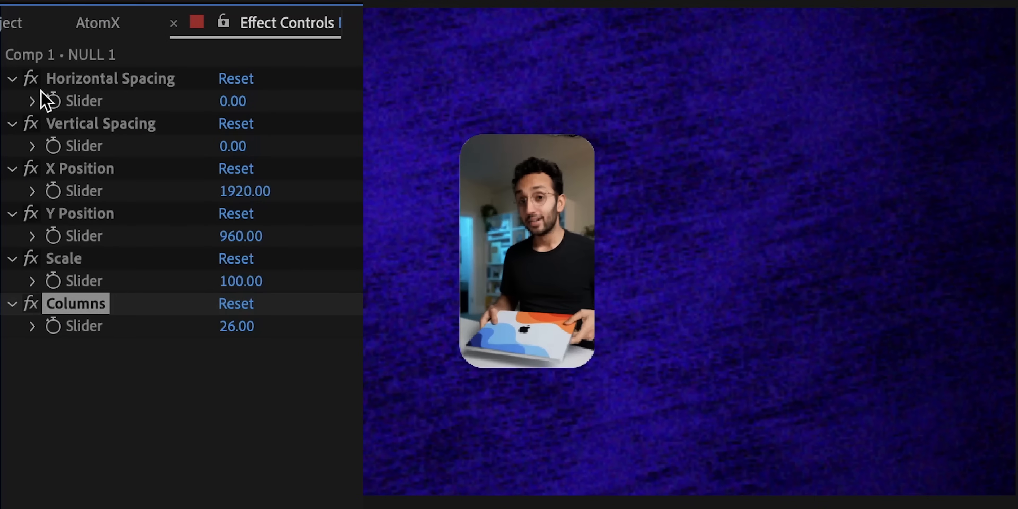
# Set the Horizontal Spacing slider on NULL 1 to 600 to spread the stacked videos into a row.
pyautogui.moveTo(242, 102); pyautogui.dragTo(494, 111)
pyautogui.click(250, 103)
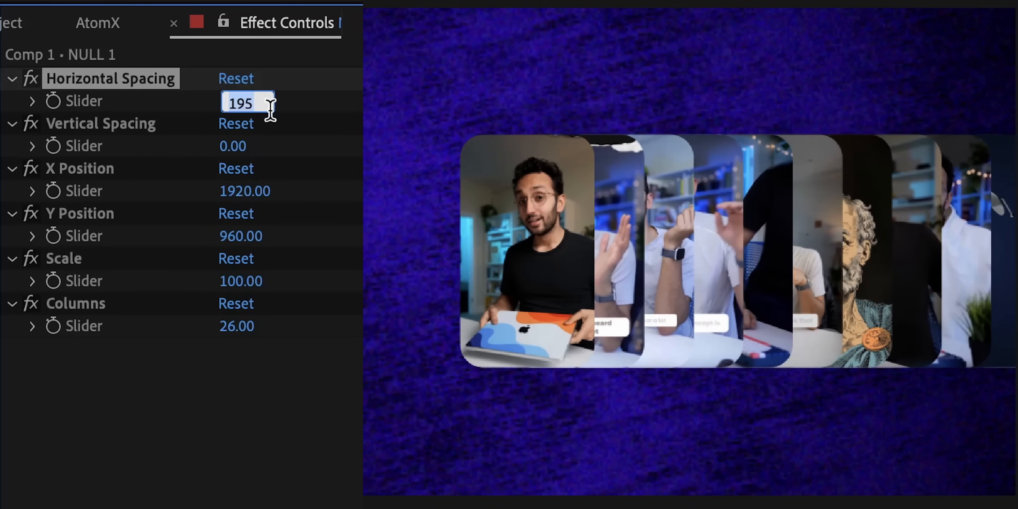
pyautogui.write('6')
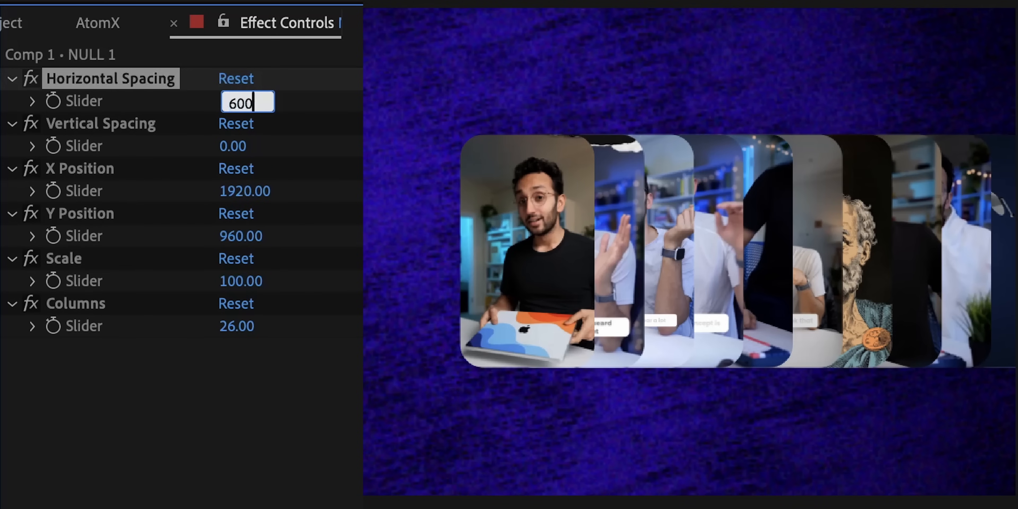
pyautogui.write('00')
pyautogui.press('Return')
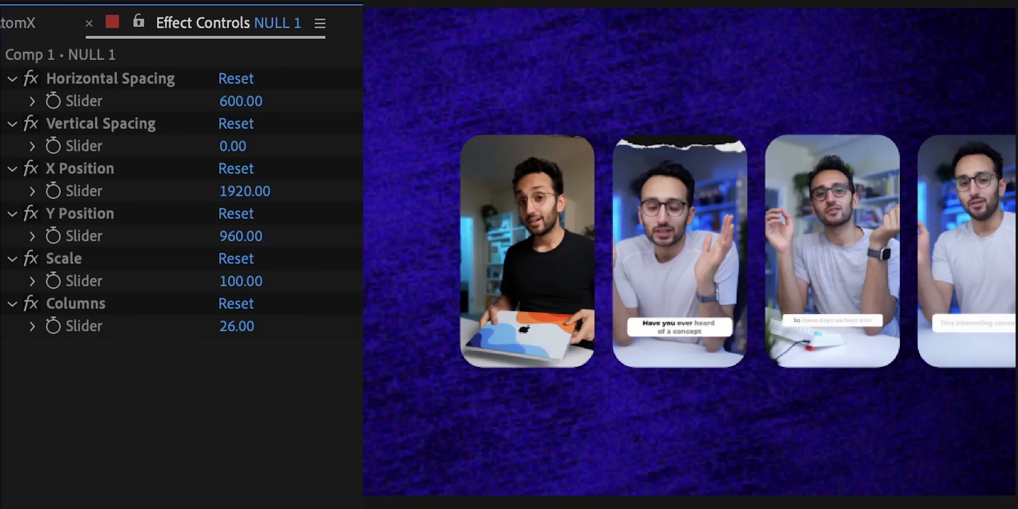
# Set NULL 1's X Position to 1040, Y Position to 670 and Scale to 78.
pyautogui.moveTo(261, 193); pyautogui.dragTo(22, 168)
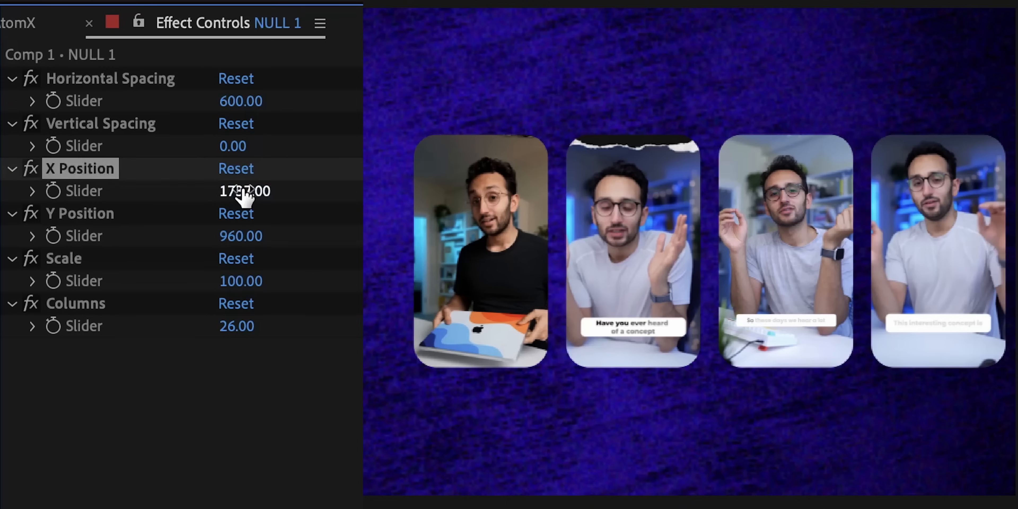
pyautogui.moveTo(246, 195); pyautogui.dragTo(100, 191)
pyautogui.moveTo(228, 236)
pyautogui.mouseDown()
pyautogui.moveTo(285, 236)
pyautogui.moveTo(54, 228)
pyautogui.moveTo(322, 214)
pyautogui.moveTo(237, 222)
pyautogui.mouseUp()
pyautogui.moveTo(237, 281)
pyautogui.mouseDown()
pyautogui.moveTo(439, 288)
pyautogui.moveTo(257, 282)
pyautogui.mouseUp()
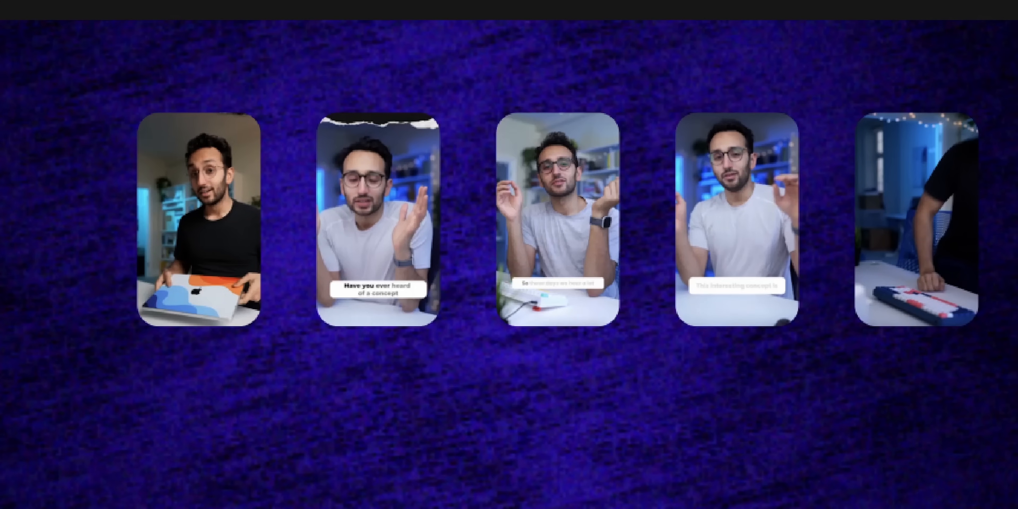
# Set NULL 1's Columns to 3 and raise the Vertical Spacing to form a grid, adjusting the Y Position.
pyautogui.click(233, 327)
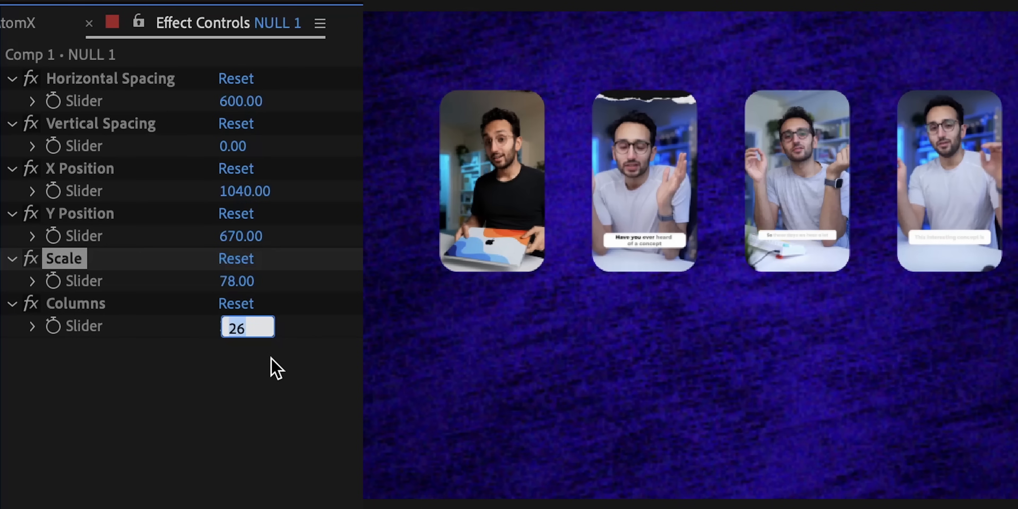
pyautogui.write('3')
pyautogui.press('Return')
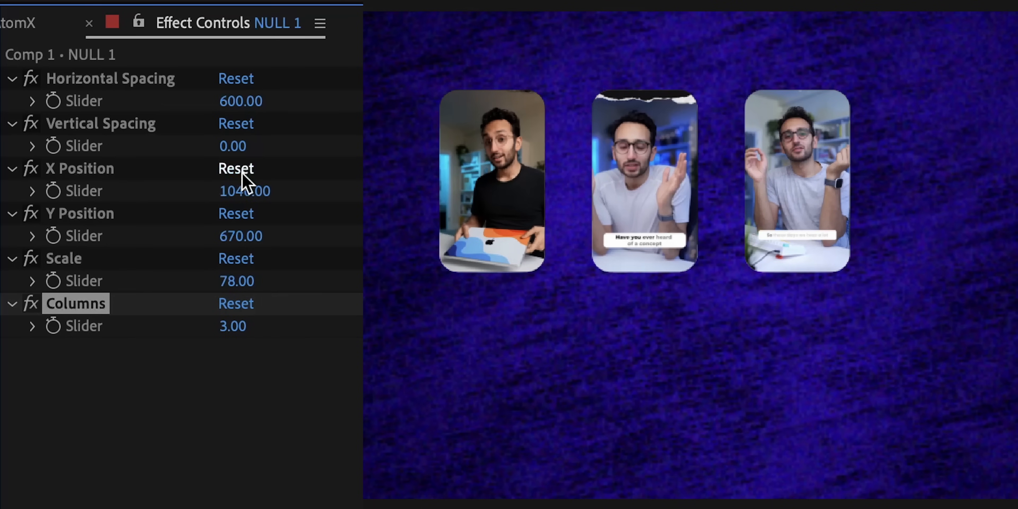
pyautogui.moveTo(233, 146); pyautogui.dragTo(912, 169)
pyautogui.moveTo(240, 236)
pyautogui.mouseDown()
pyautogui.moveTo(186, 218)
pyautogui.moveTo(230, 229)
pyautogui.moveTo(221, 231)
pyautogui.mouseUp()
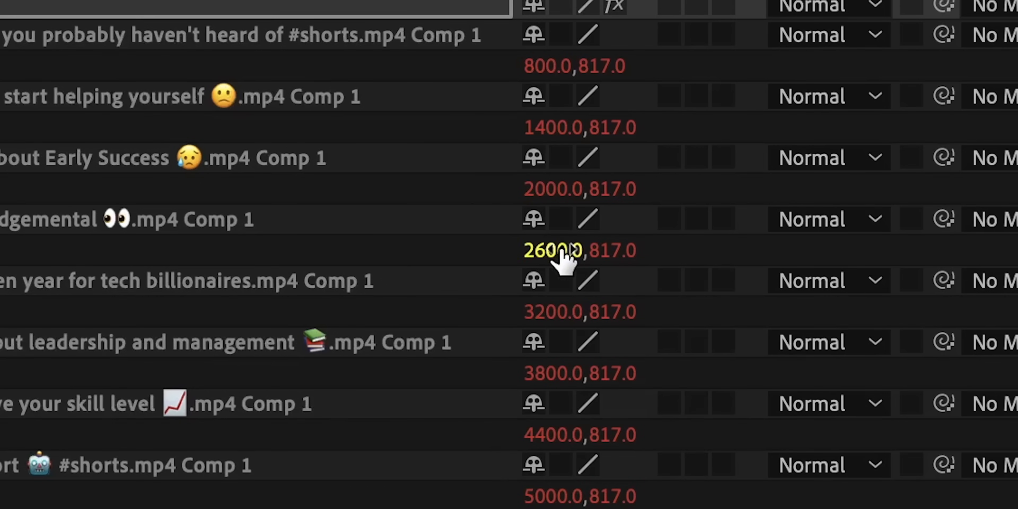
# Try to change an individual video layer's expression-driven position, and freeze the layer arrangement in Layeranger.
pyautogui.moveTo(499, 259); pyautogui.dragTo(768, 295)
pyautogui.moveTo(635, 253); pyautogui.dragTo(716, 261)
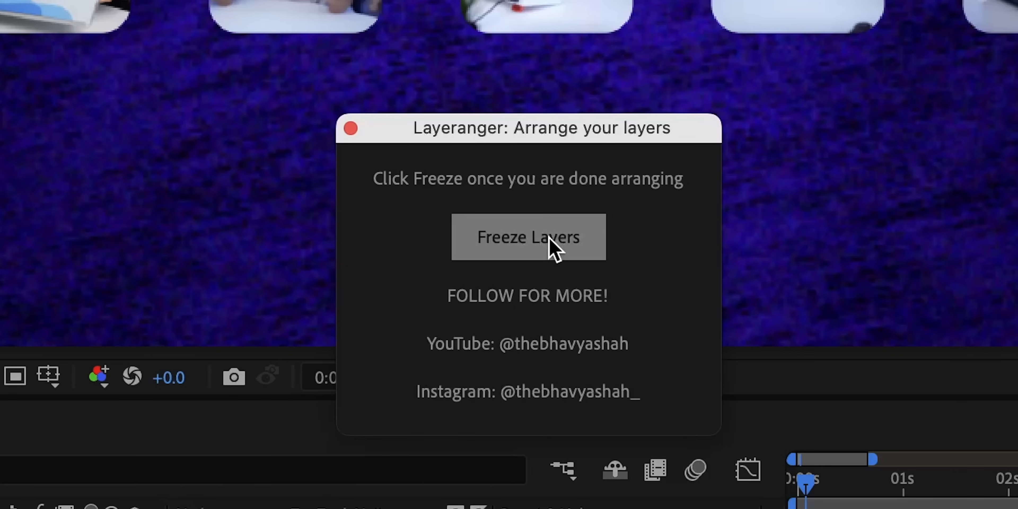
pyautogui.click(550, 245)
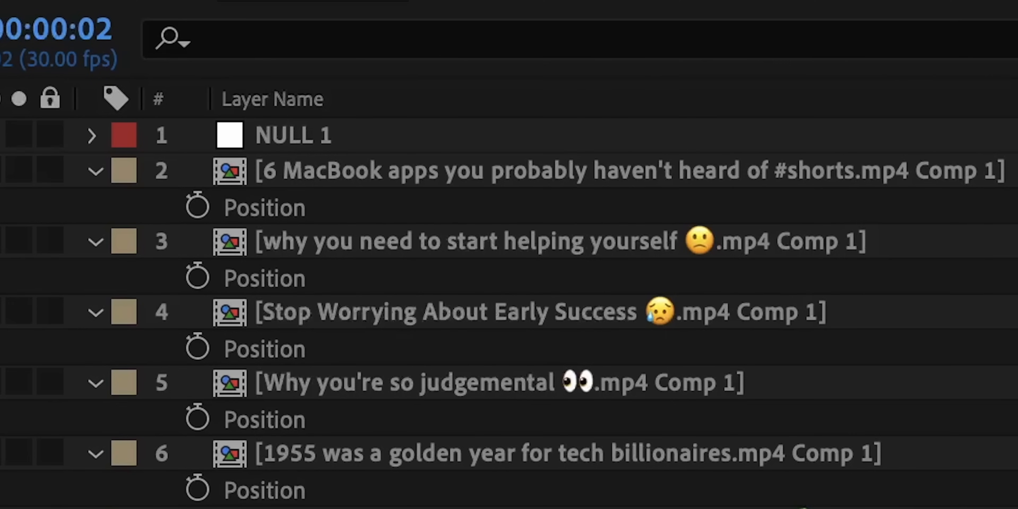
pyautogui.click(585, 137)
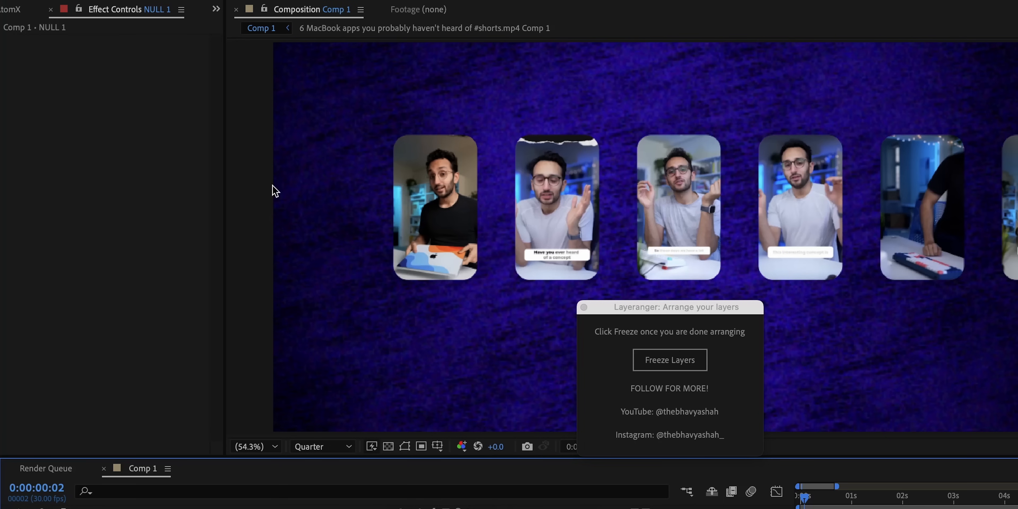
pyautogui.click(667, 302)
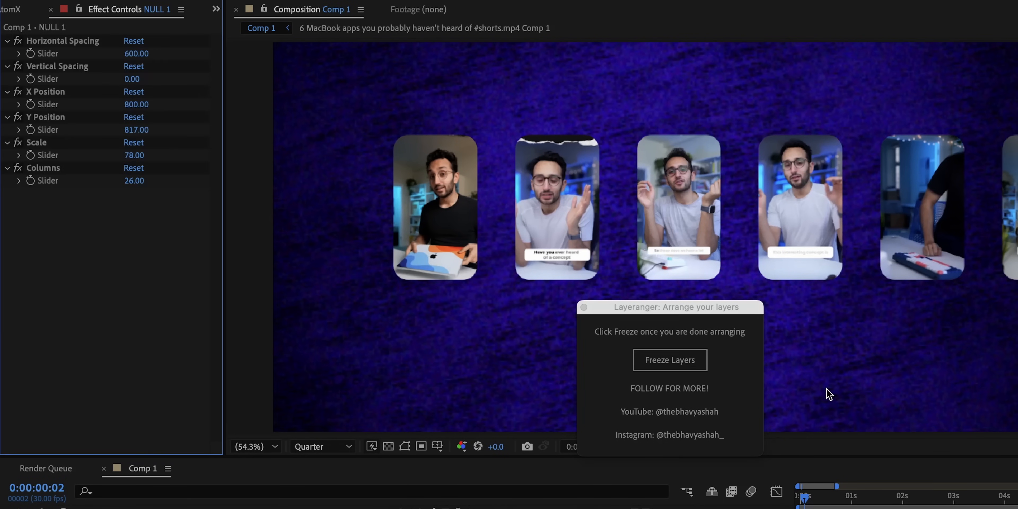
# Set NULL 1's Horizontal Spacing to 475 and freeze the layers, closing the Layeranger window.
pyautogui.moveTo(150, 58); pyautogui.dragTo(38, 50)
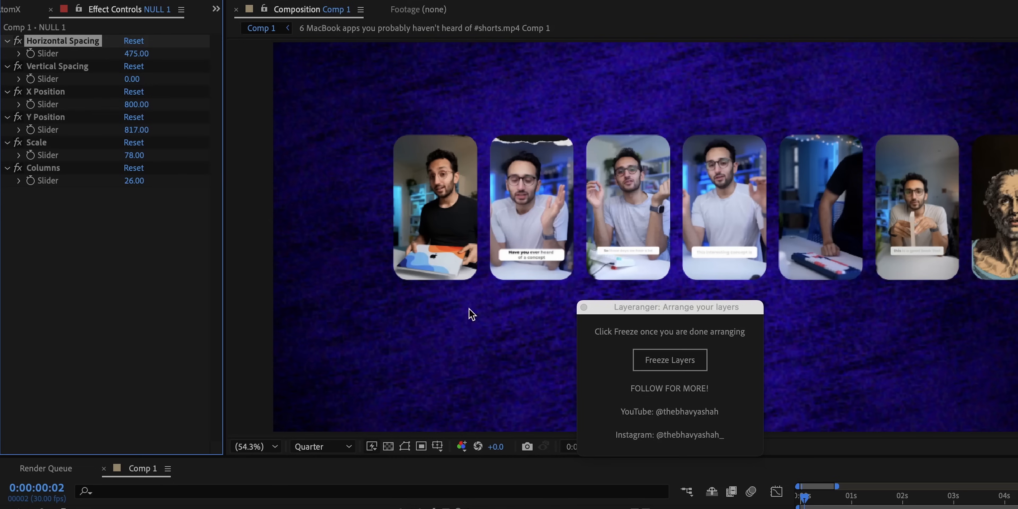
pyautogui.click(667, 365)
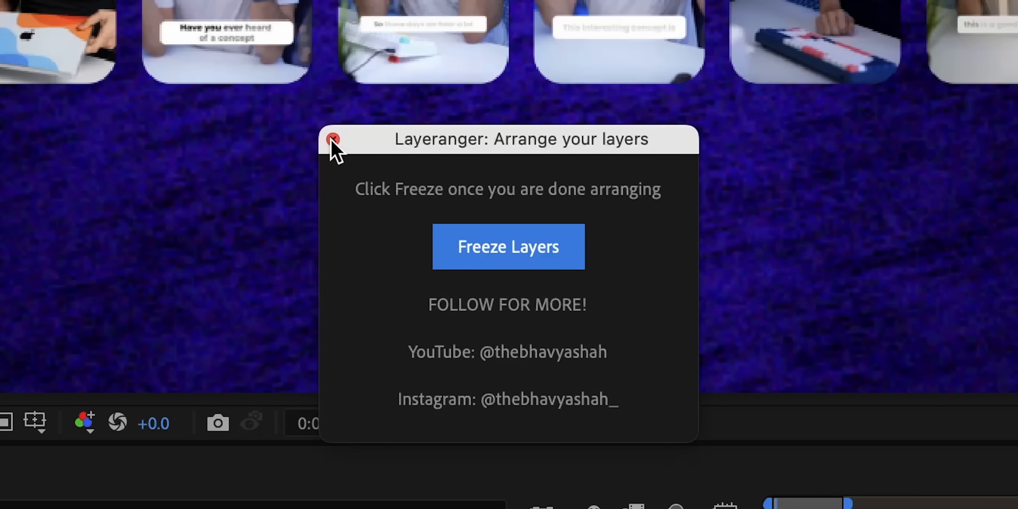
pyautogui.click(332, 139)
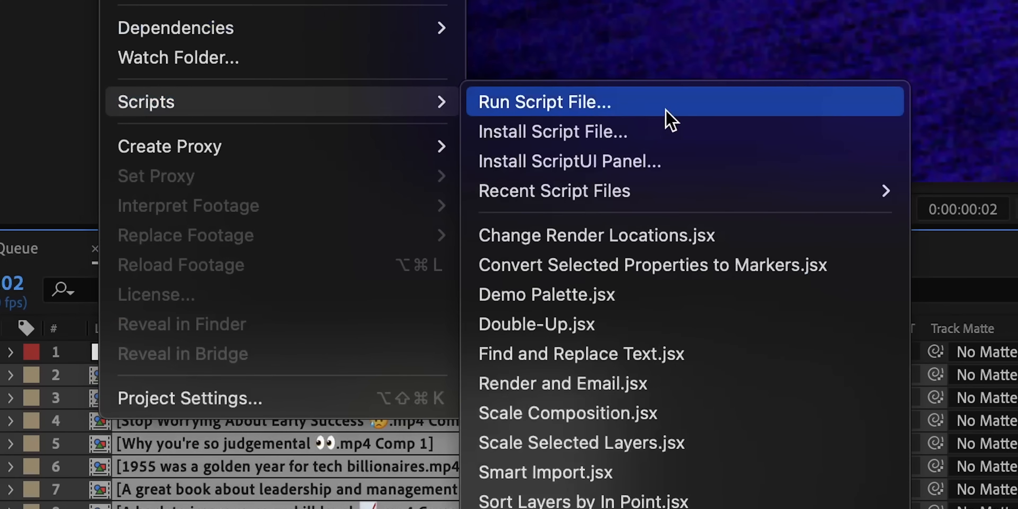
# Start the Run Script File command for the selected video layers.
pyautogui.click(671, 119)
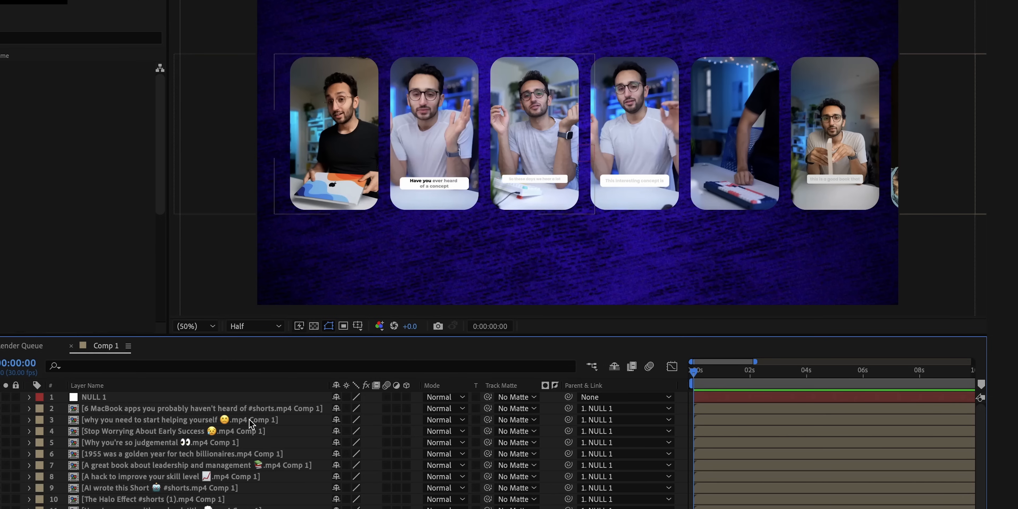
# Keyframe NULL 1's Position so the video row starts beyond the frame's right edge at 0 s and moves left by about 4 s.
pyautogui.click(244, 398)
pyautogui.press('p')
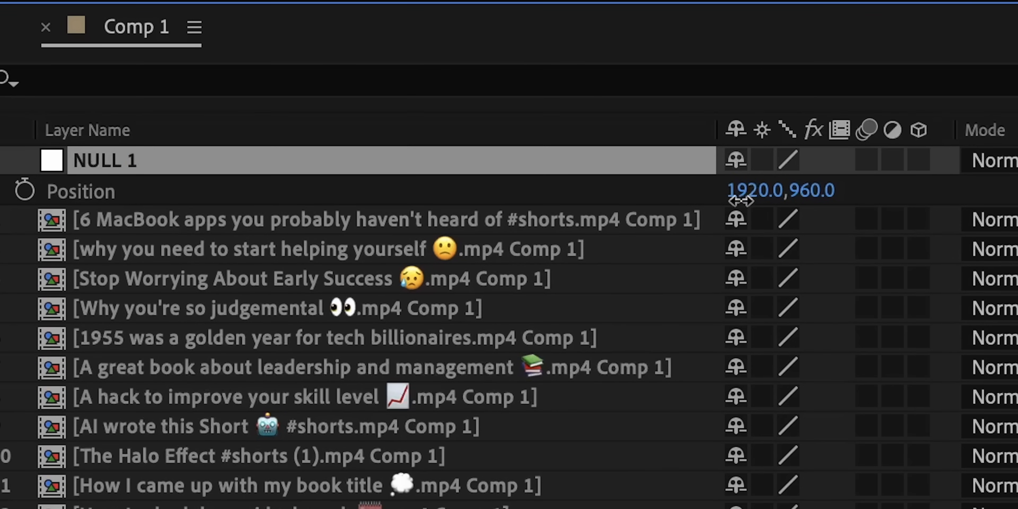
pyautogui.moveTo(741, 201); pyautogui.dragTo(916, 374)
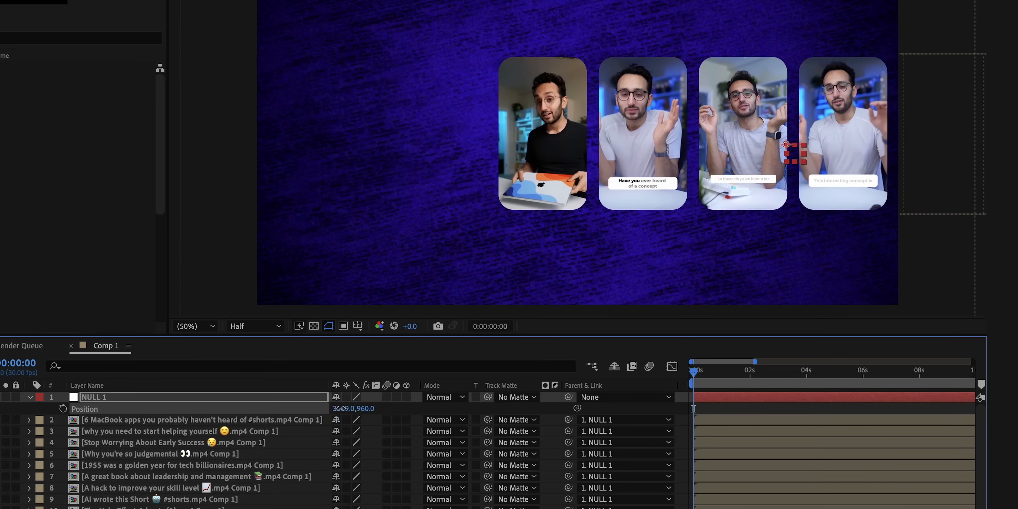
pyautogui.moveTo(339, 408); pyautogui.dragTo(627, 394)
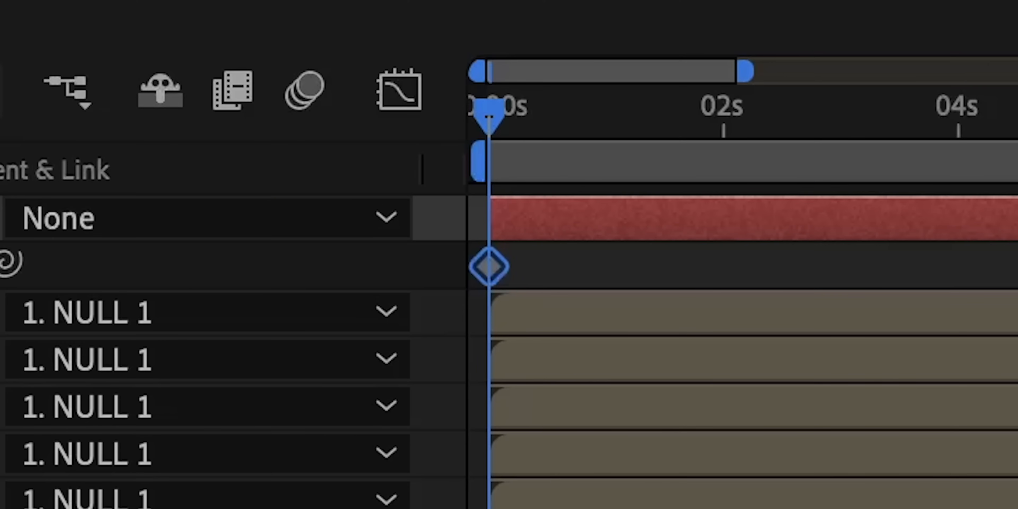
pyautogui.moveTo(505, 125); pyautogui.dragTo(834, 141)
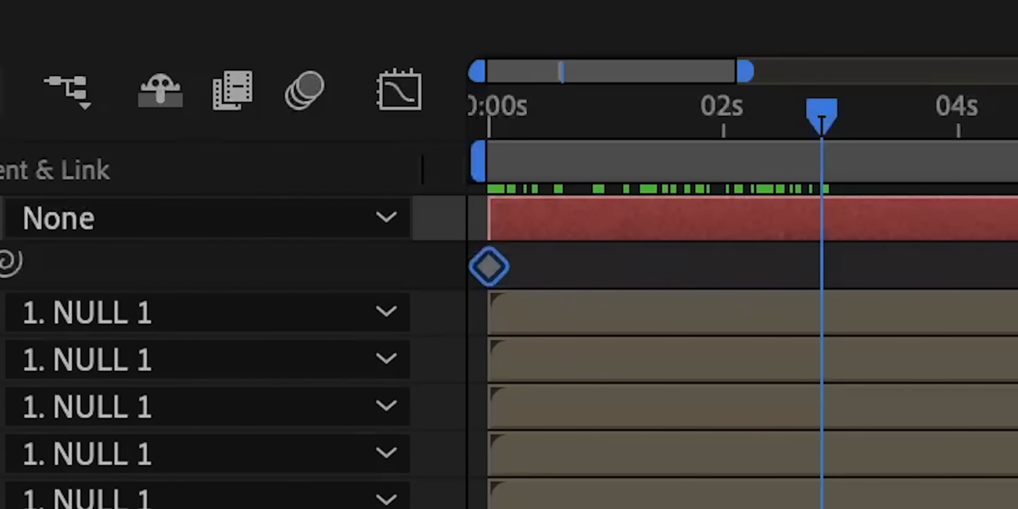
pyautogui.moveTo(344, 410); pyautogui.dragTo(260, 415)
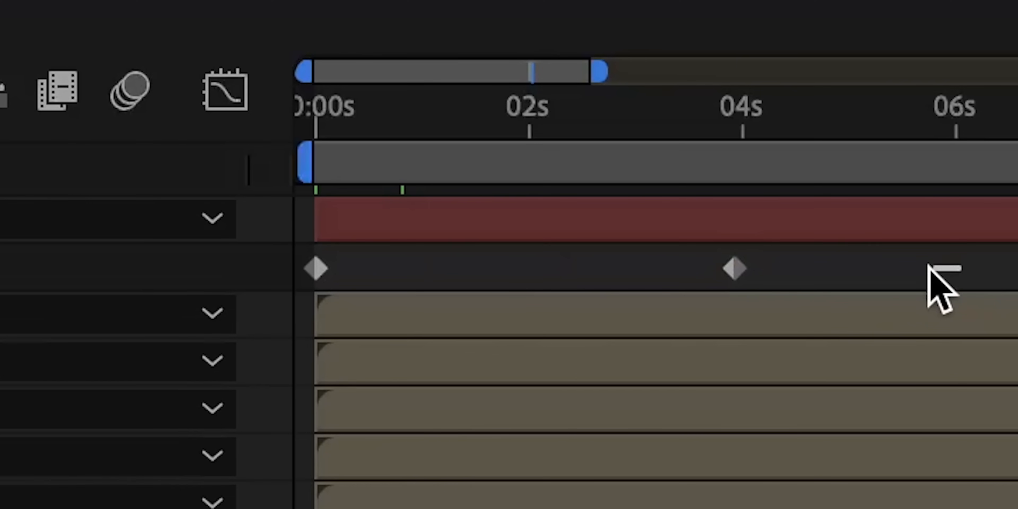
# Apply Easy Ease to both NULL 1 Position keyframes, and reshape their speed graph for an early peak and a long slow-down.
pyautogui.moveTo(928, 266); pyautogui.dragTo(303, 253)
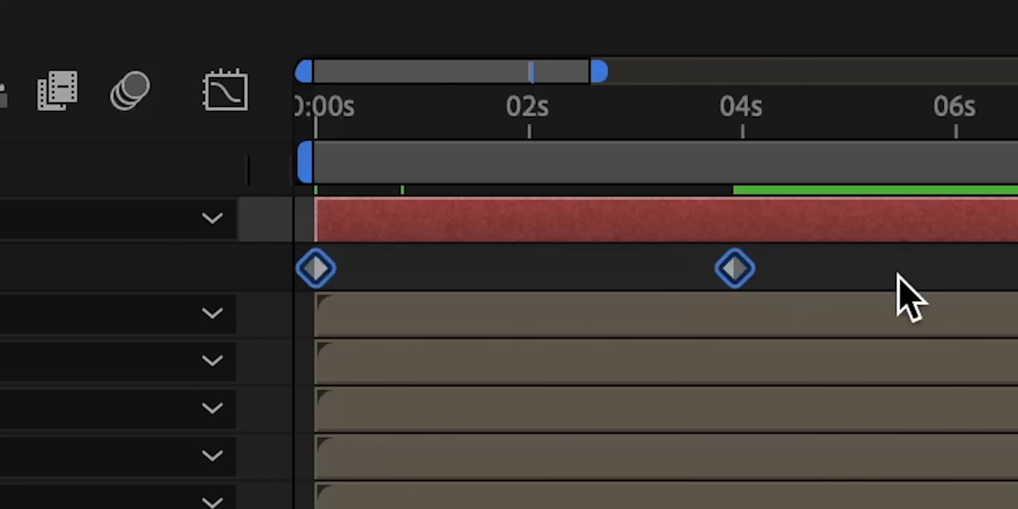
pyautogui.press('F9')
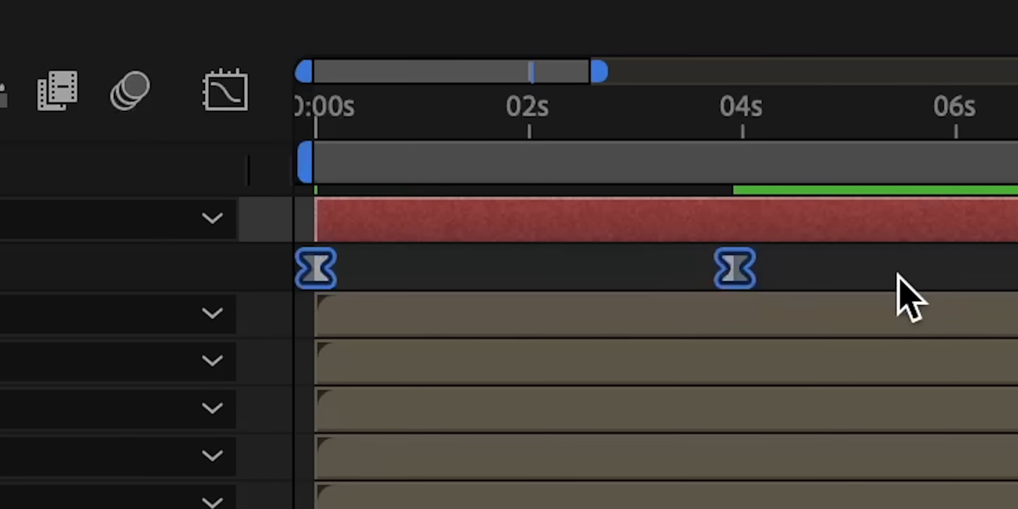
pyautogui.click(244, 97)
pyautogui.moveTo(804, 459); pyautogui.dragTo(614, 461)
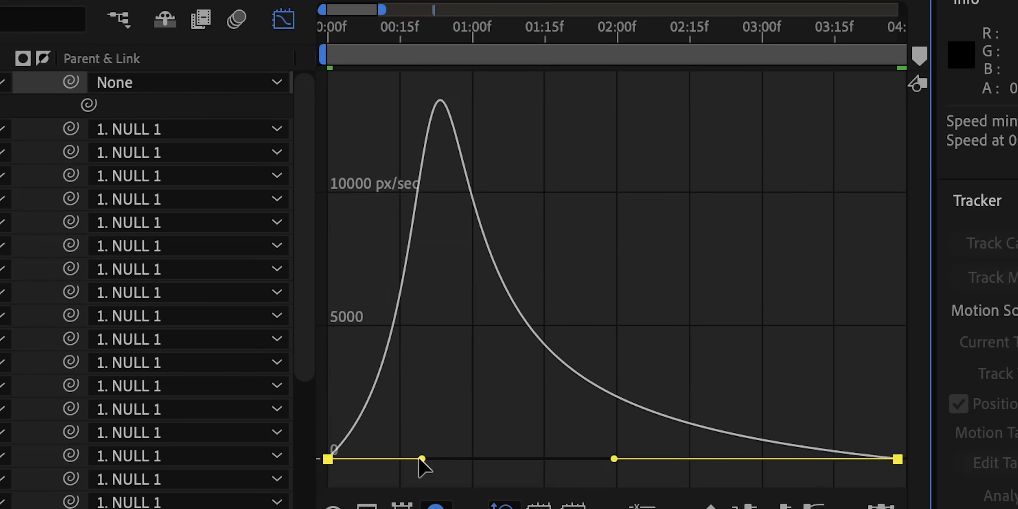
pyautogui.moveTo(422, 460); pyautogui.dragTo(360, 461)
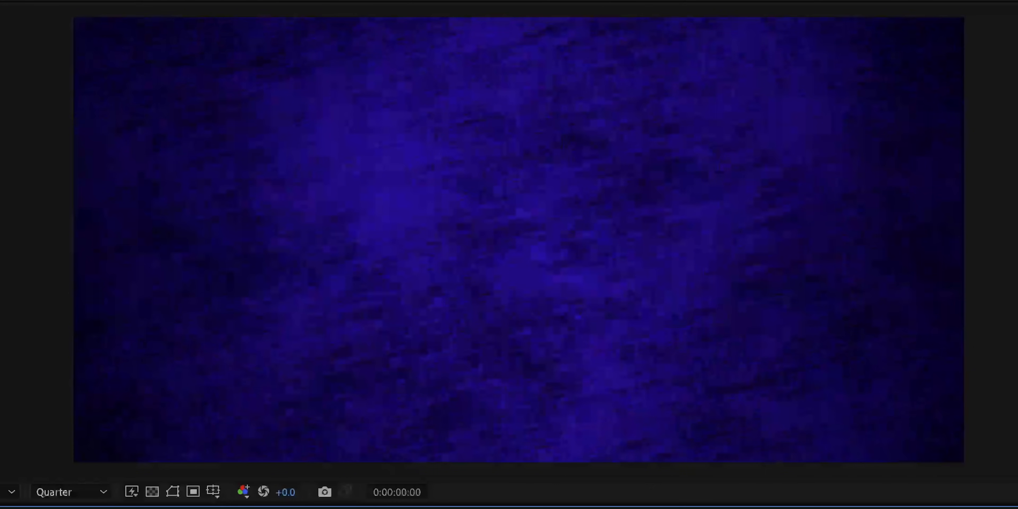
pyautogui.press('space')
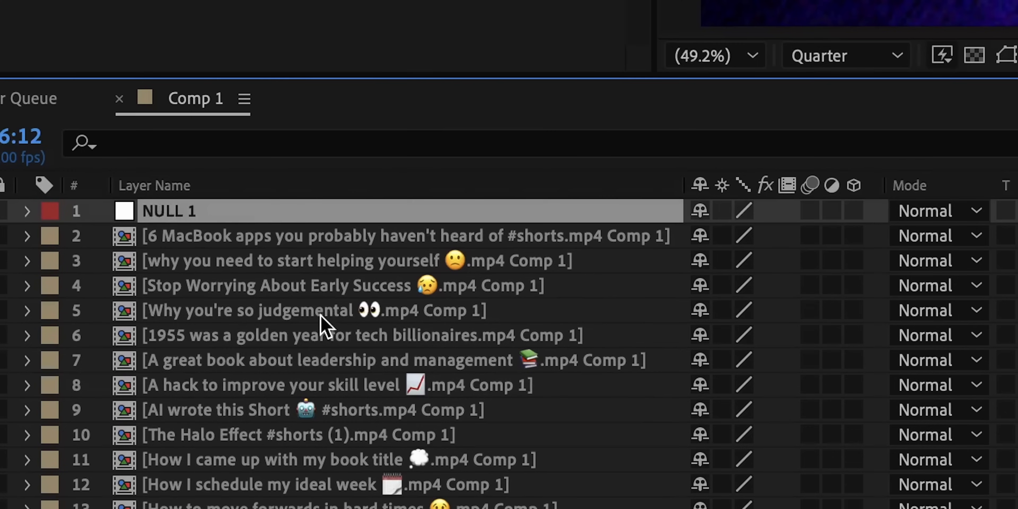
# Pre-compose NULL 1 and all the video layers into a composition named Null + Video Layers.
pyautogui.scroll(-4, 319, 325)
pyautogui.keyDown('shift'); pyautogui.click(330, 490); pyautogui.keyUp('shift')
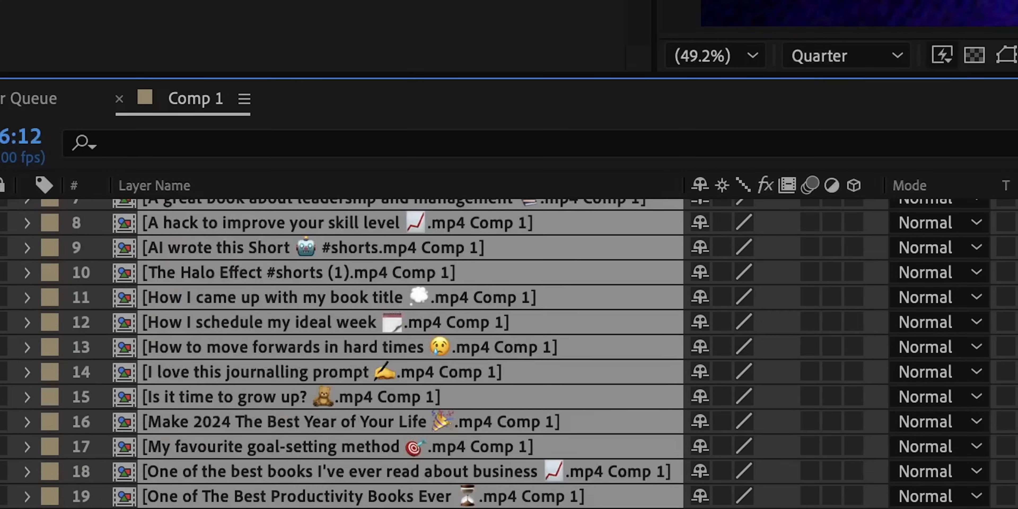
pyautogui.hotkey('ctrl', 'shift', 'c')
pyautogui.write('Null')
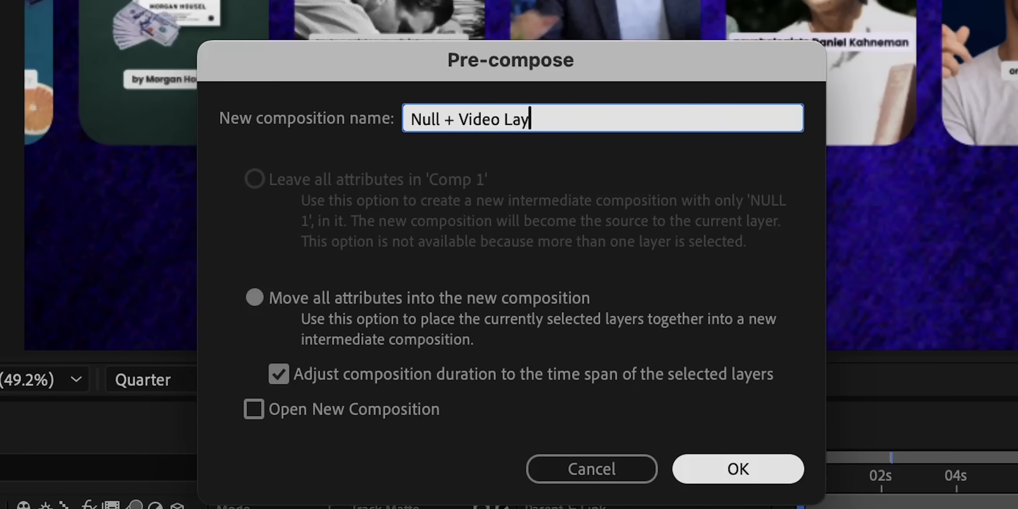
pyautogui.write('+ Video Lay')
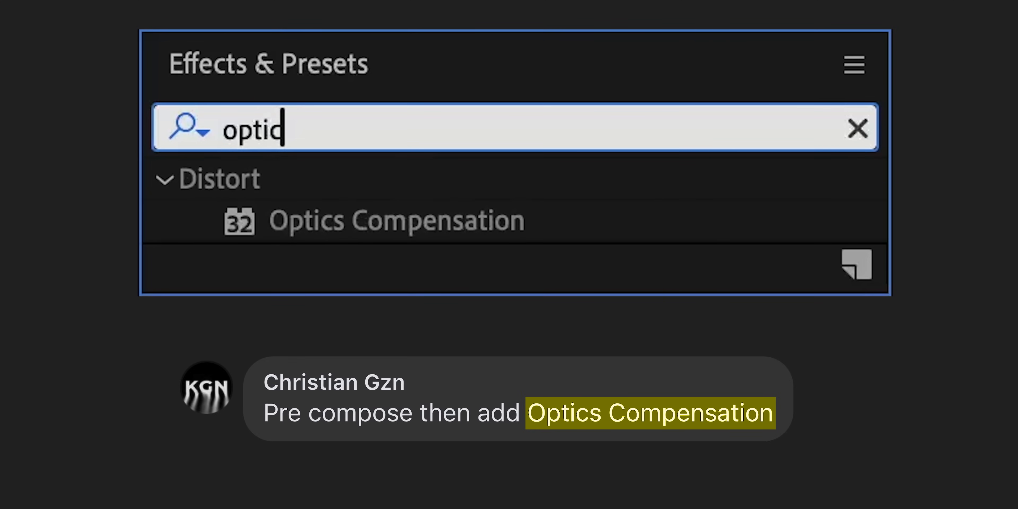
# Find the Optics Compensation effect and apply it to the Null + Video Layers composition.
pyautogui.write('optic')
pyautogui.click(332, 221)
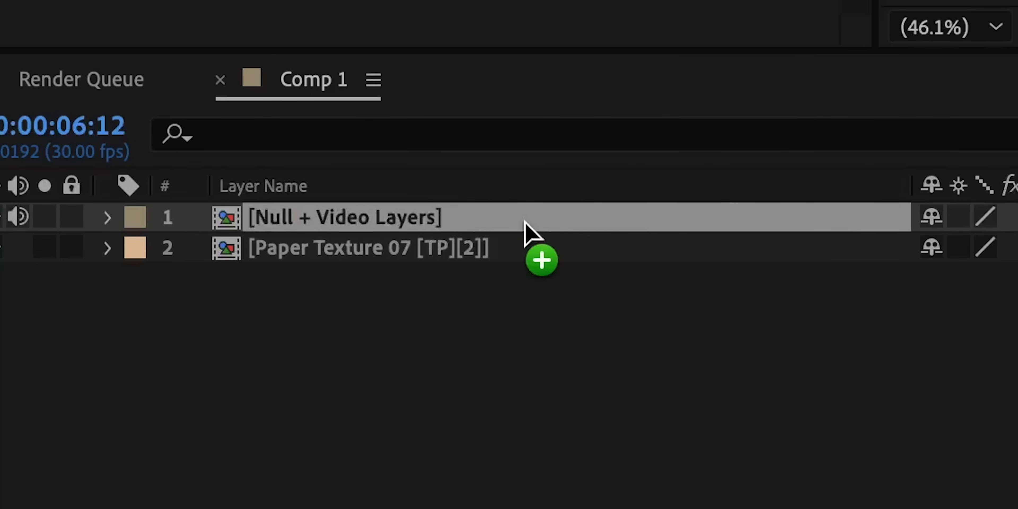
pyautogui.moveTo(524, 221); pyautogui.dragTo(511, 226)
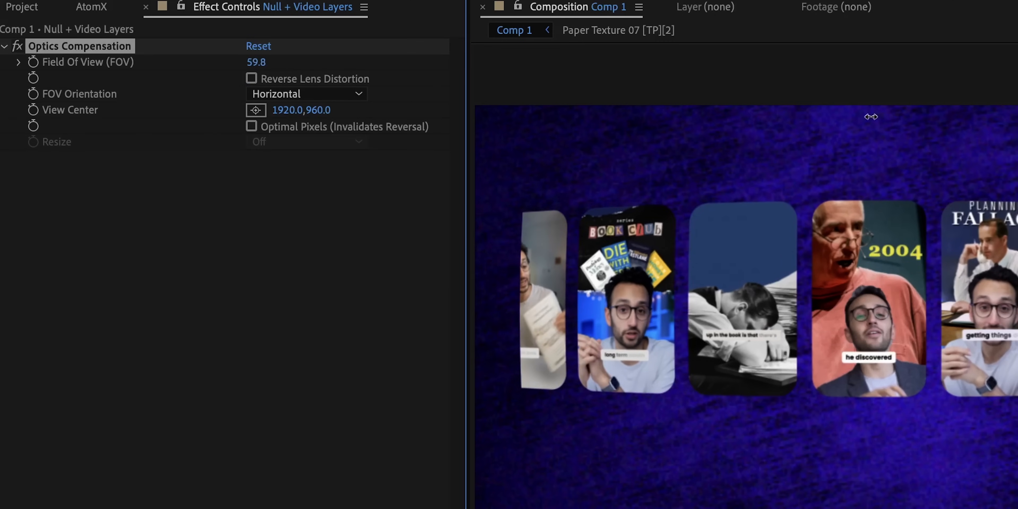
# Set the Optics Compensation Field Of View to 88.6 and enable Reverse Lens Distortion.
pyautogui.moveTo(872, 116); pyautogui.dragTo(1017, 117)
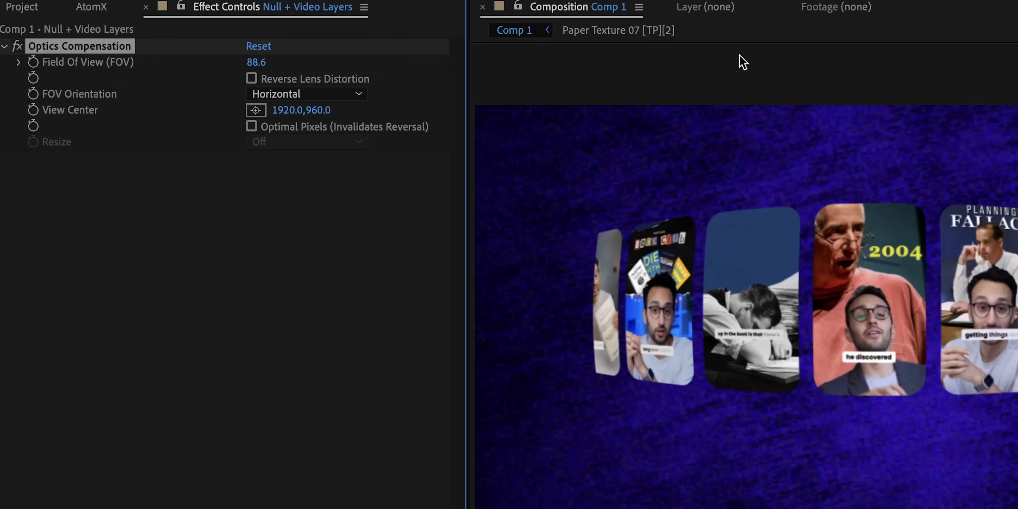
pyautogui.click(250, 82)
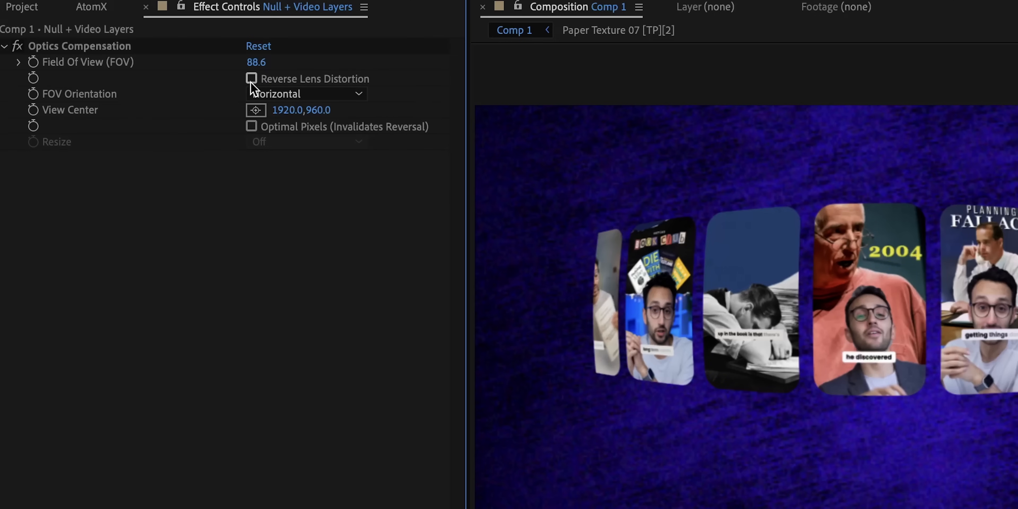
pyautogui.click(250, 78)
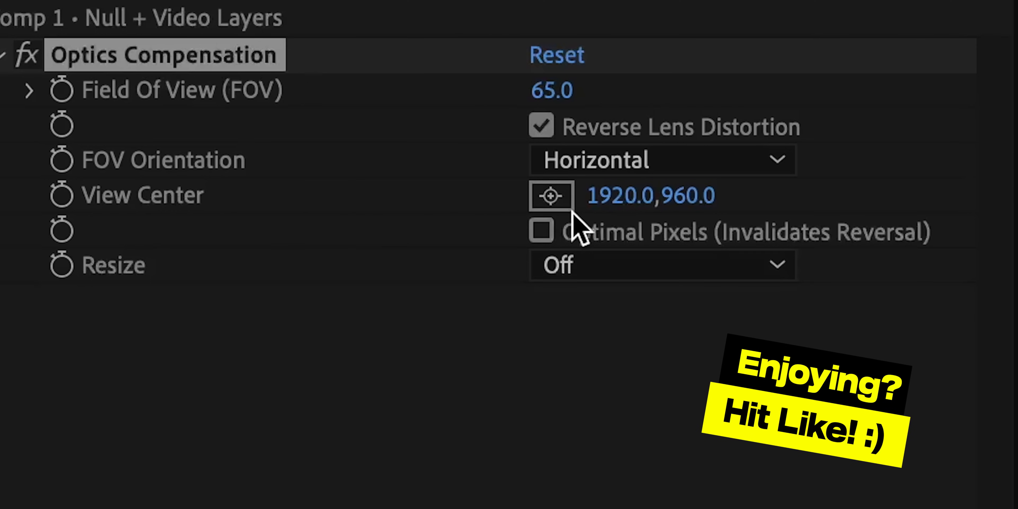
# Try an off-centre View Center for Optics Compensation, and restore it to 1920, 960.
pyautogui.click(551, 196)
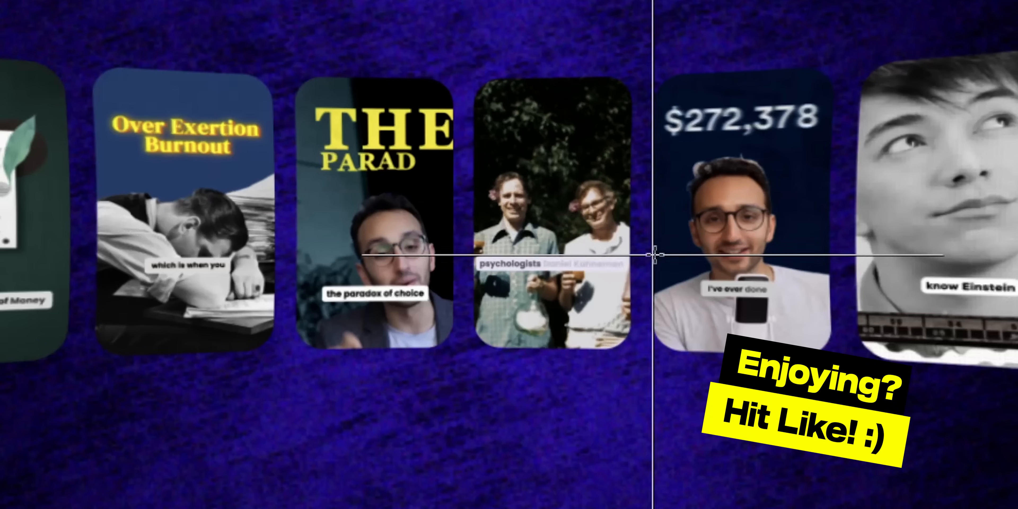
pyautogui.click(731, 216)
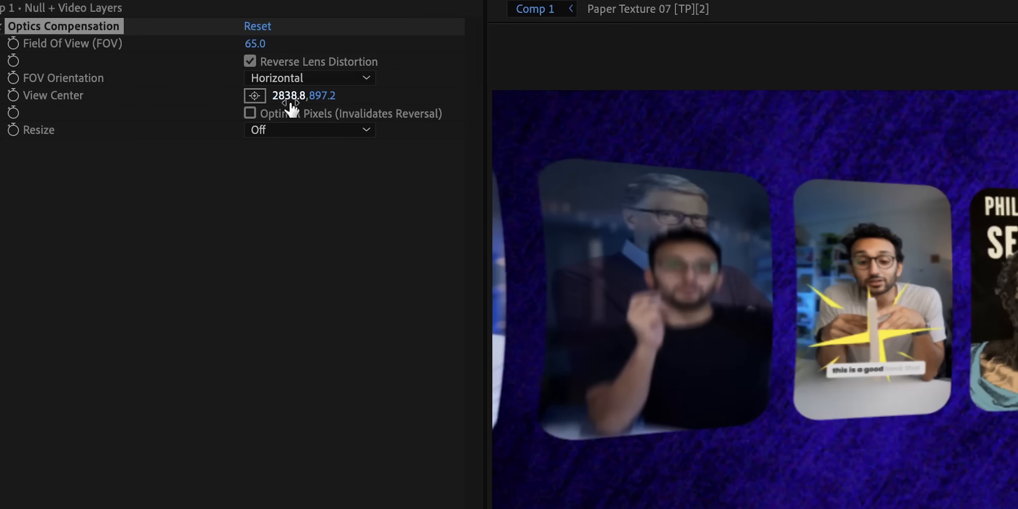
pyautogui.click(289, 99)
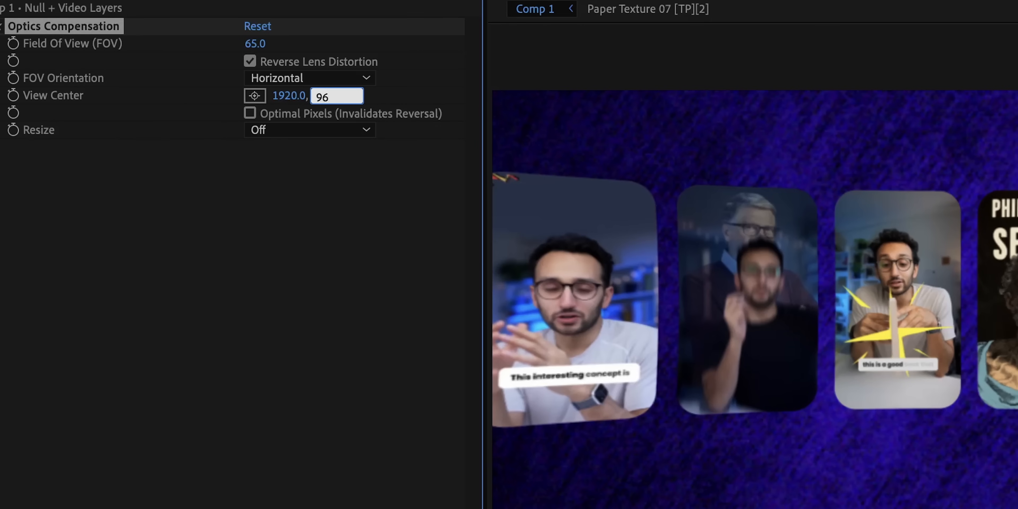
pyautogui.press('Return')
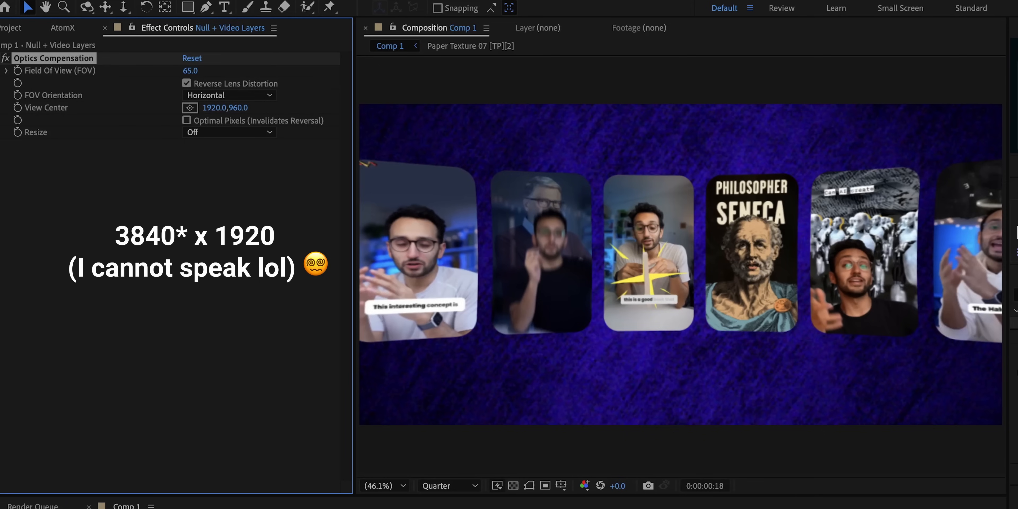
# Try the Vertical FOV Orientation for Optics Compensation, settle on Diagonal, and preview the animation.
pyautogui.click(269, 97)
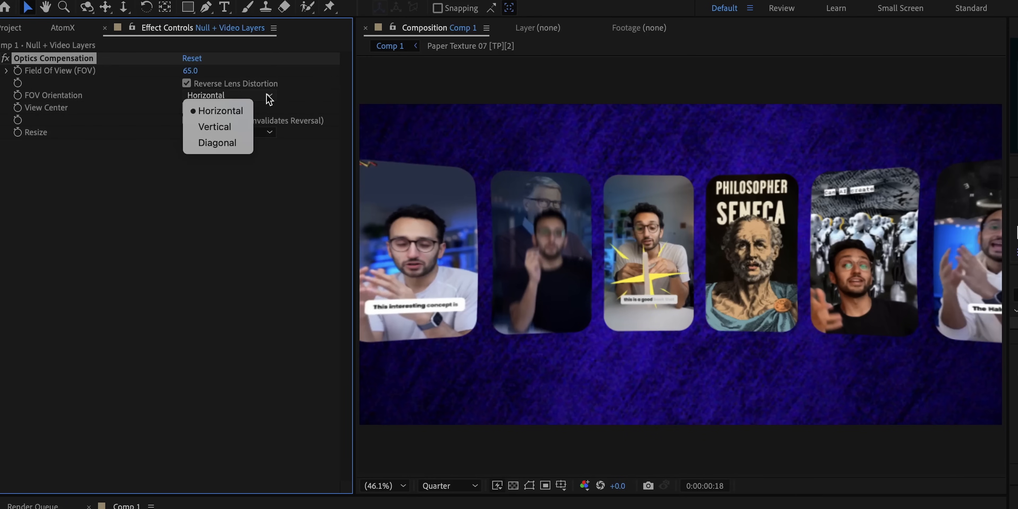
pyautogui.click(221, 143)
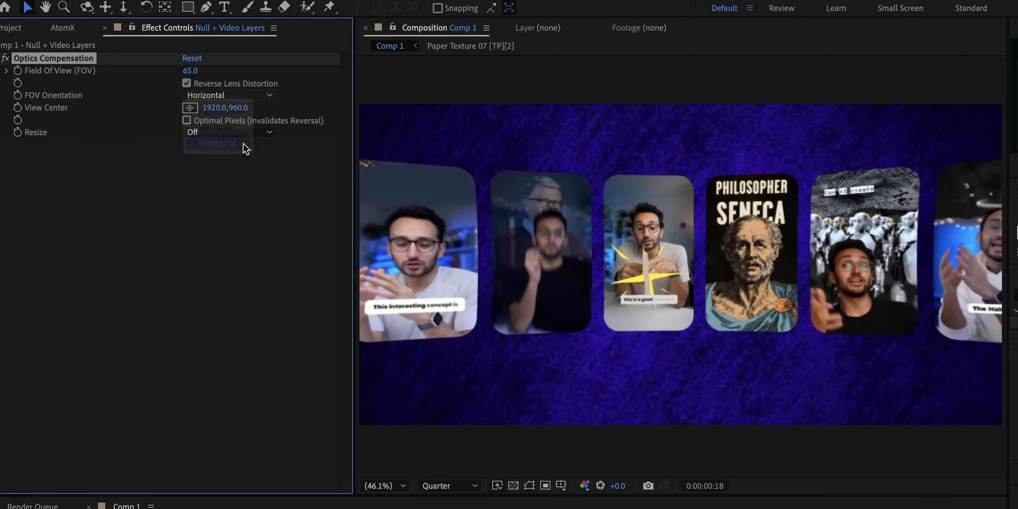
pyautogui.click(267, 98)
pyautogui.click(238, 128)
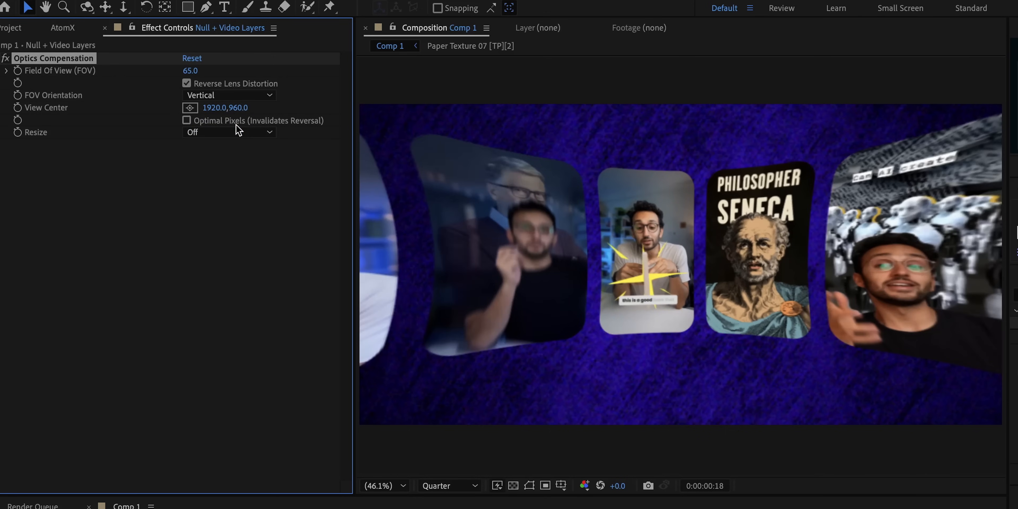
pyautogui.hotkey('ctrl', 'z')
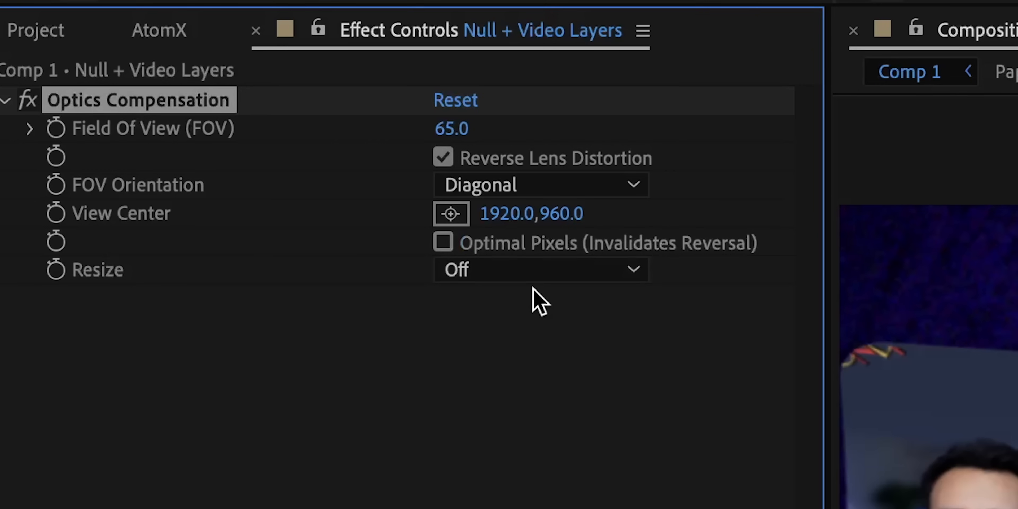
pyautogui.press('space')
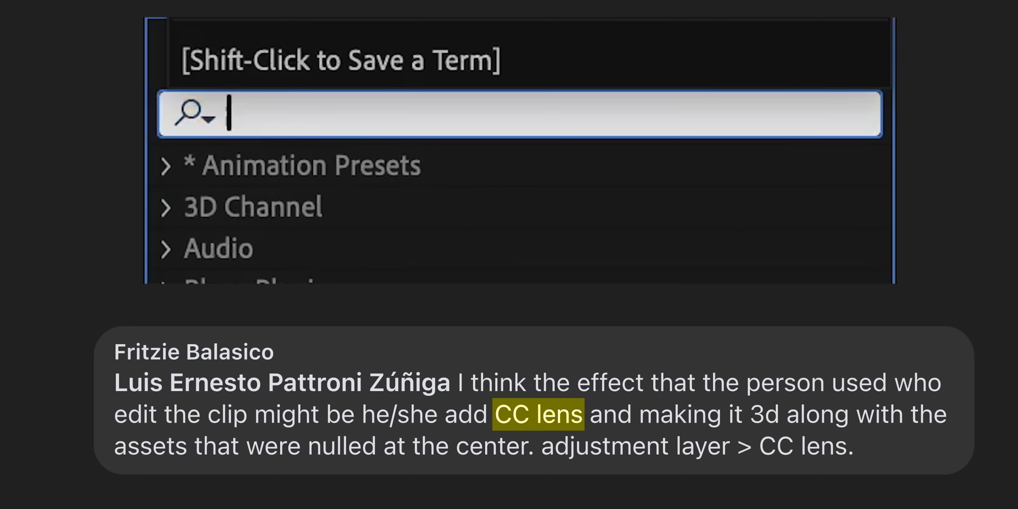
# Apply the CC Lens effect to Null + Video Layers with a Size of 227, and adjust its Convergence.
pyautogui.write('cc le')
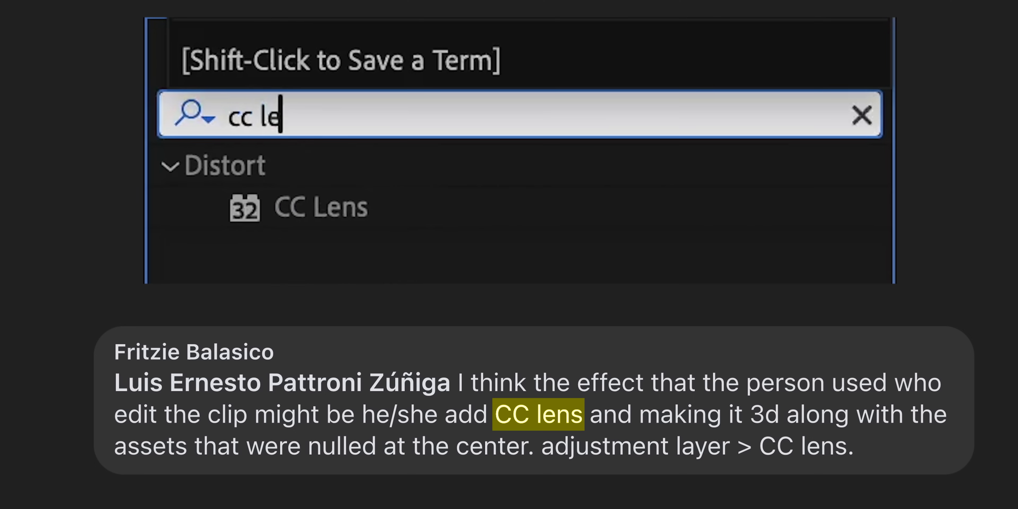
pyautogui.write('ns')
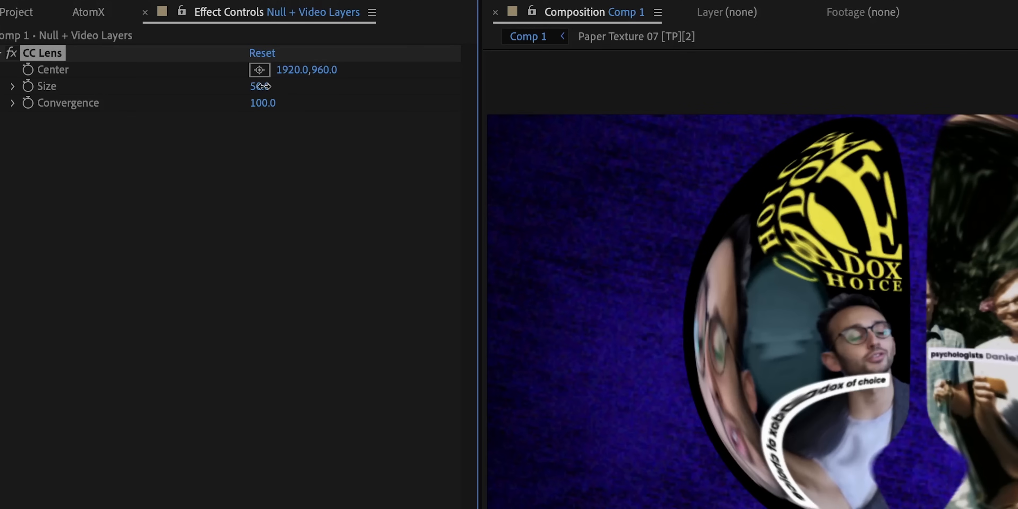
pyautogui.moveTo(137, 73); pyautogui.dragTo(224, 79)
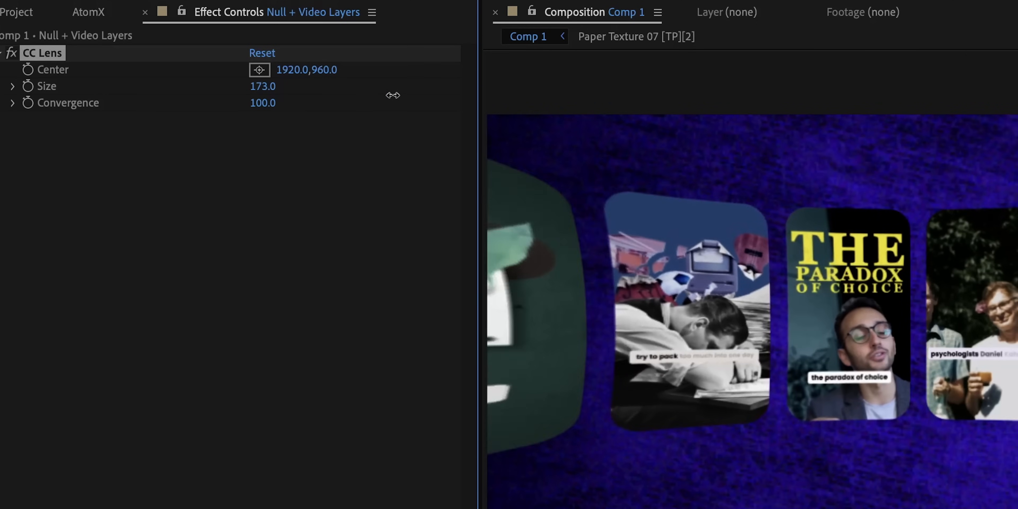
pyautogui.moveTo(393, 95); pyautogui.dragTo(448, 98)
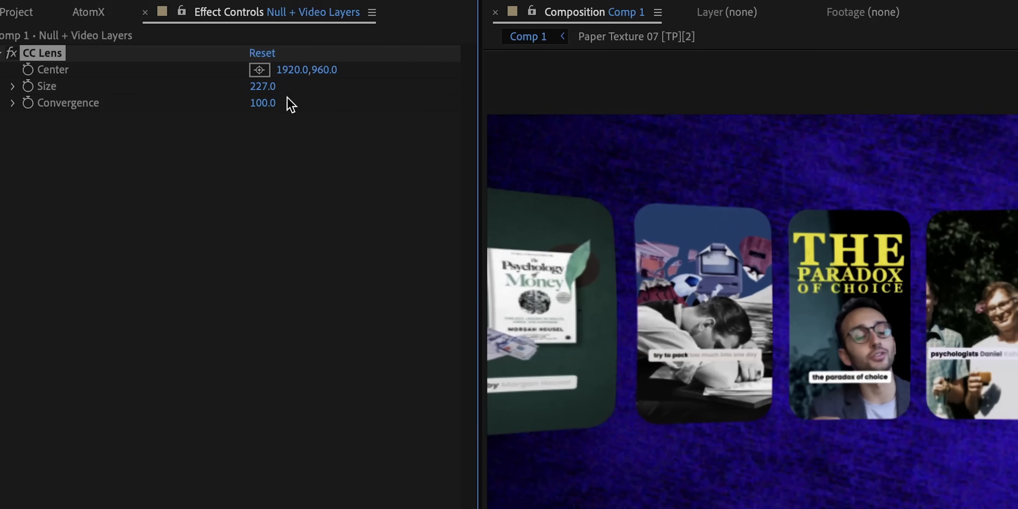
pyautogui.moveTo(275, 106); pyautogui.dragTo(379, 122)
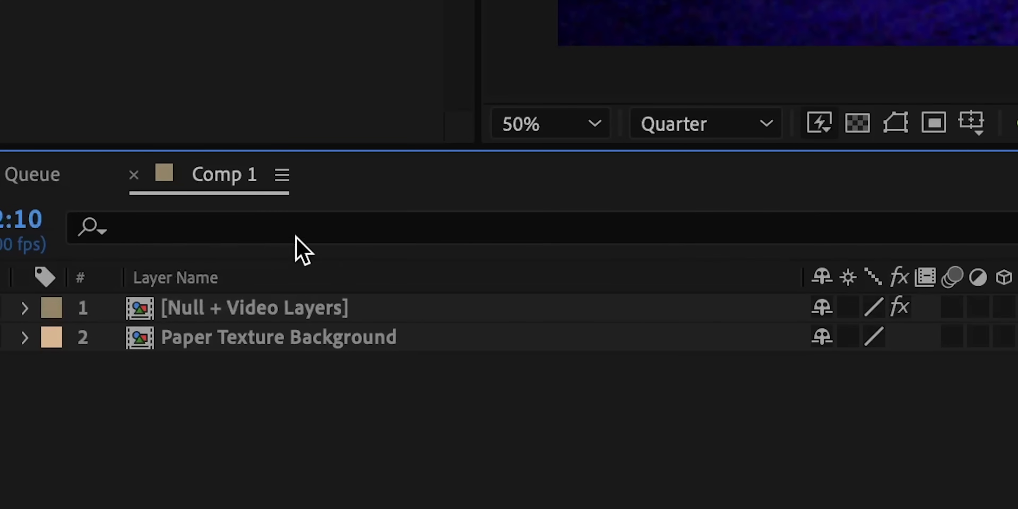
# Pre-compose Null + Video Layers with Paper Texture Background, and give the result Optics Compensation with a raised Field Of View and Reverse Lens Distortion.
pyautogui.click(360, 312)
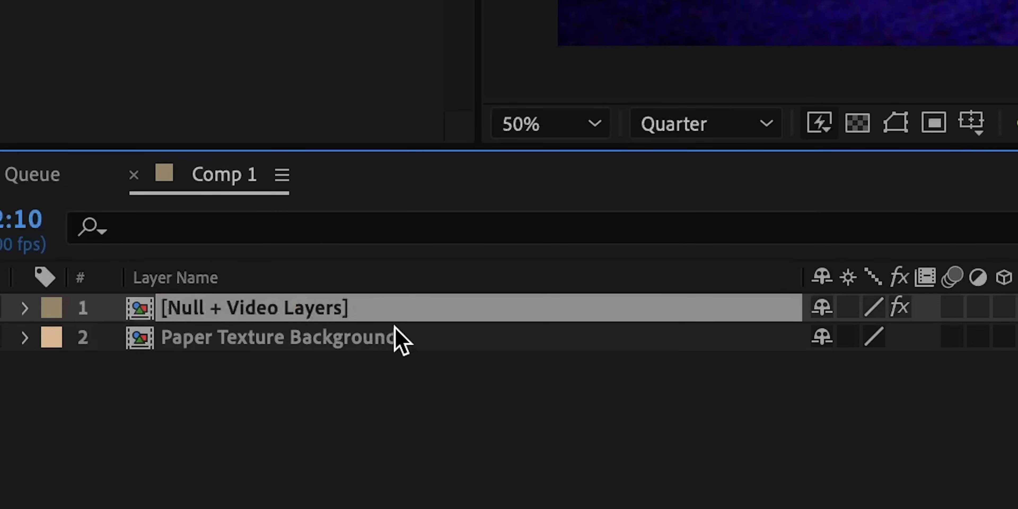
pyautogui.click(407, 343)
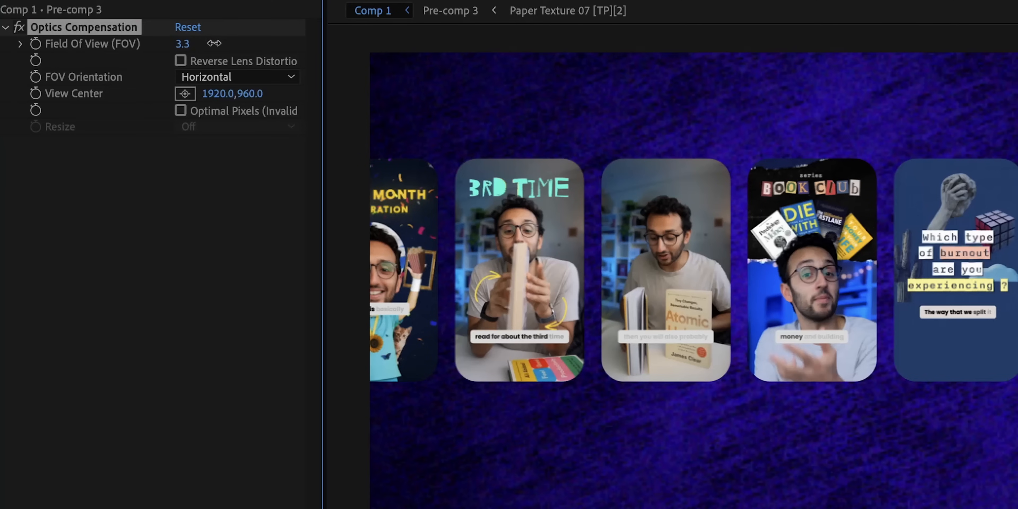
pyautogui.moveTo(344, 25); pyautogui.dragTo(122, 7)
pyautogui.moveTo(2, 40); pyautogui.dragTo(1017, 45)
pyautogui.click(181, 61)
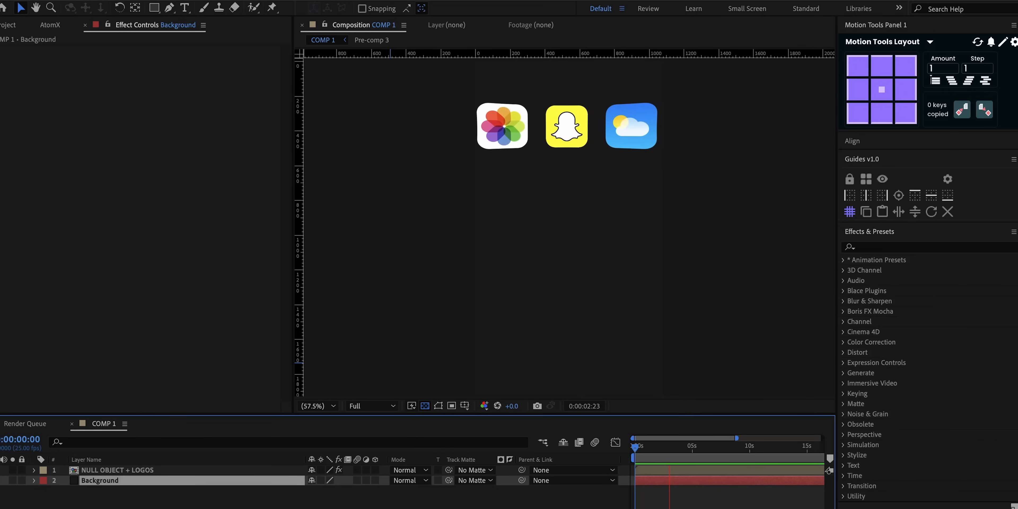
# At 0:00:02:22 in the logos composition, draw a closed four-sided shape around the Snapchat logo with the Pen tool.
pyautogui.click(162, 481)
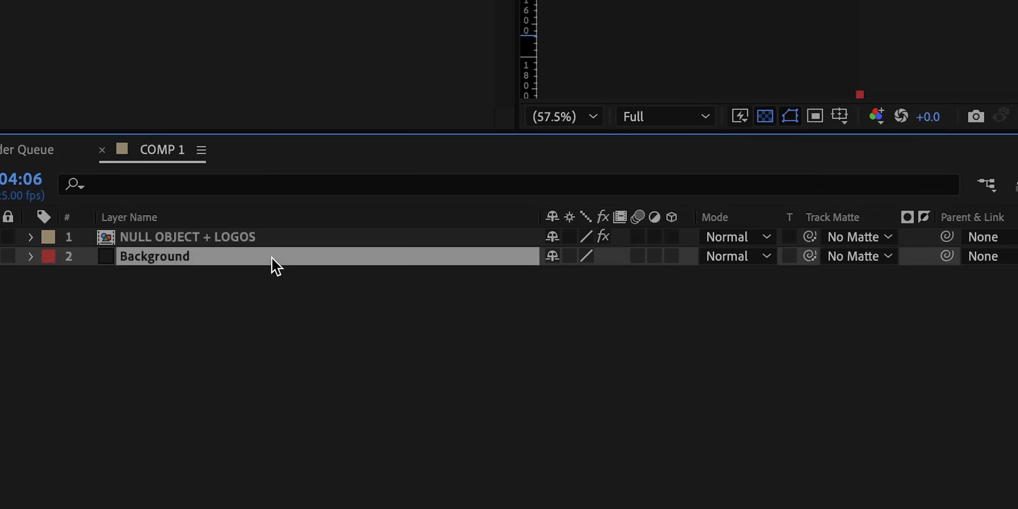
pyautogui.click(253, 239)
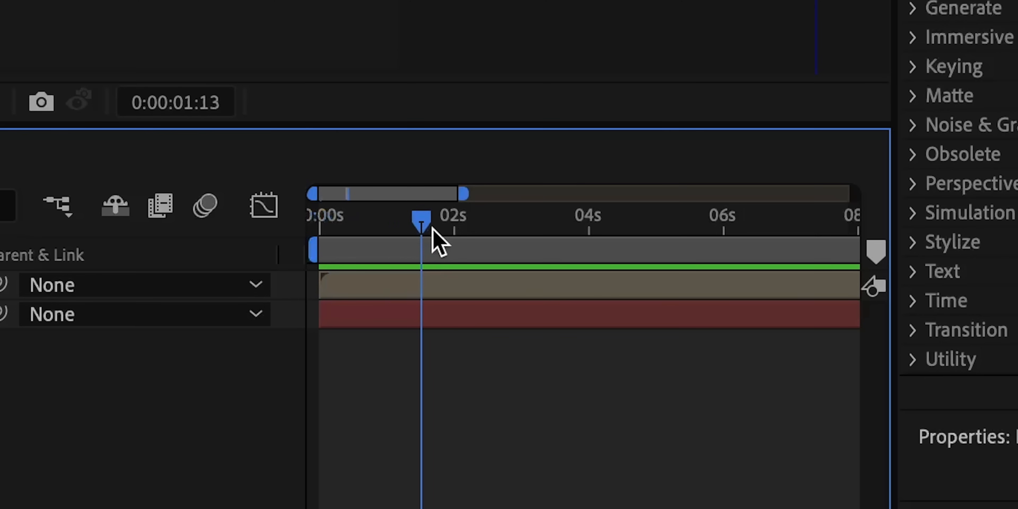
pyautogui.moveTo(431, 226); pyautogui.dragTo(522, 227)
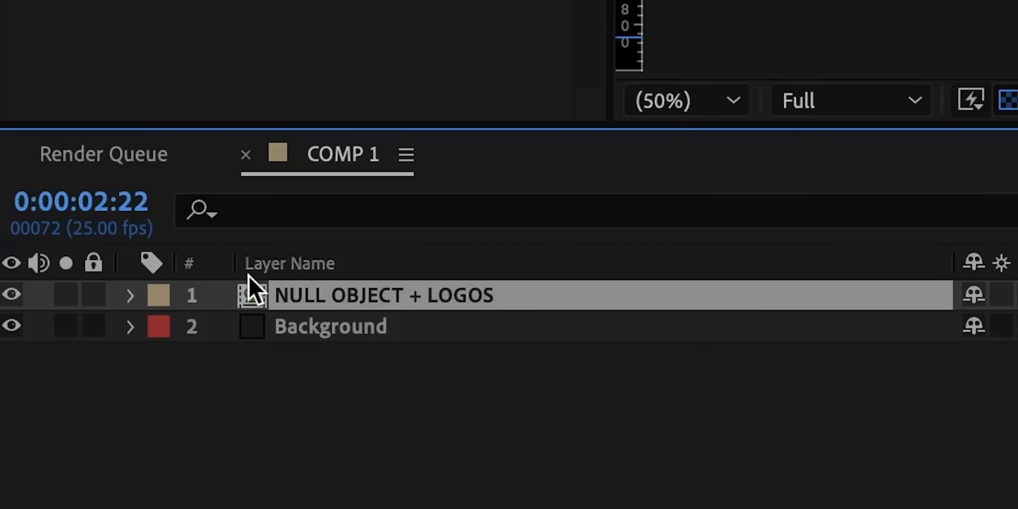
pyautogui.click(339, 401)
pyautogui.press('g')
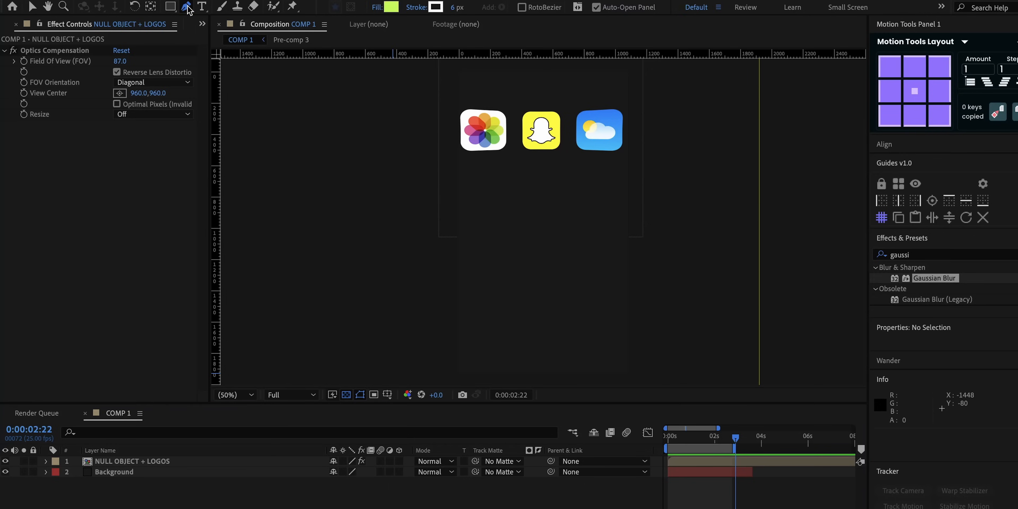
pyautogui.click(514, 98)
pyautogui.click(511, 166)
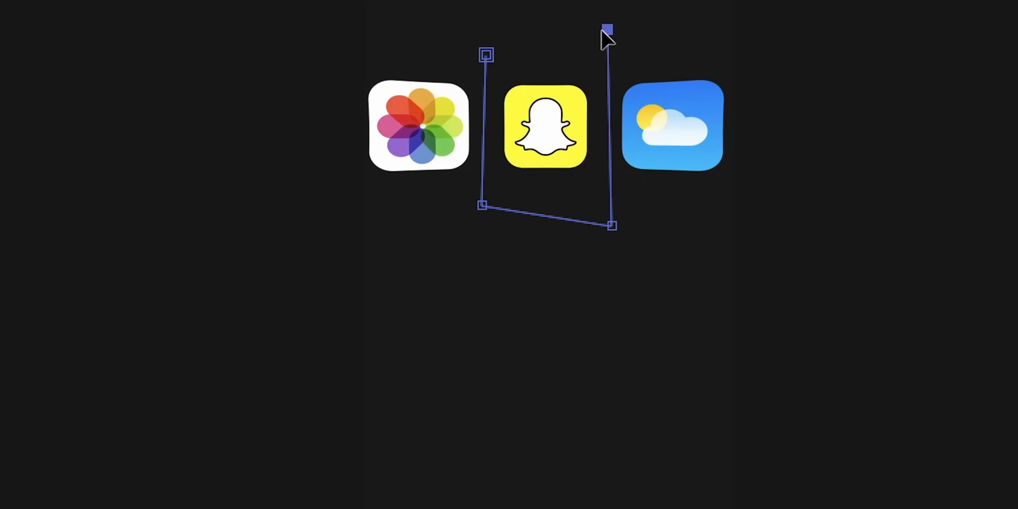
pyautogui.click(486, 52)
# Use Shape Layer 1 as the track matte of NULL OBJECT + LOGOS, and rename that layer SC.
pyautogui.click(420, 257)
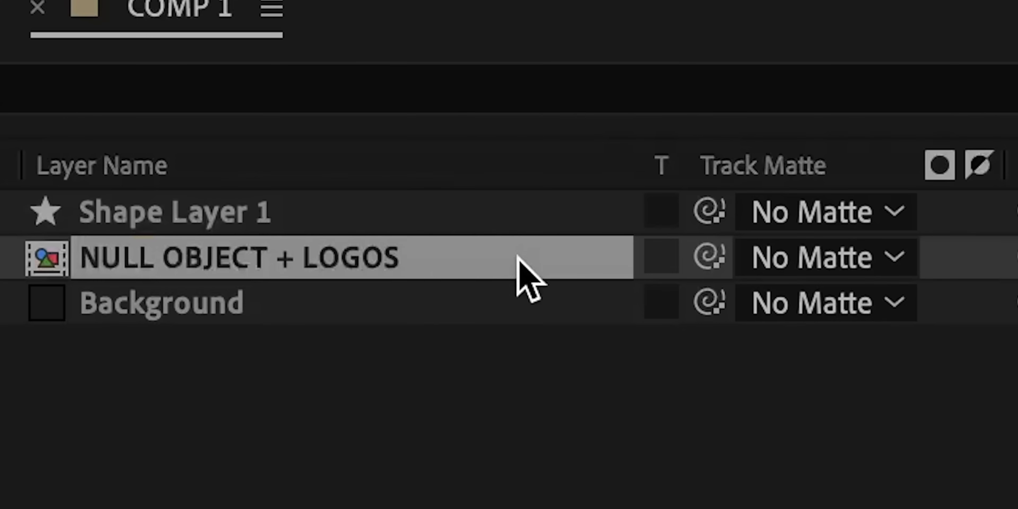
pyautogui.click(895, 259)
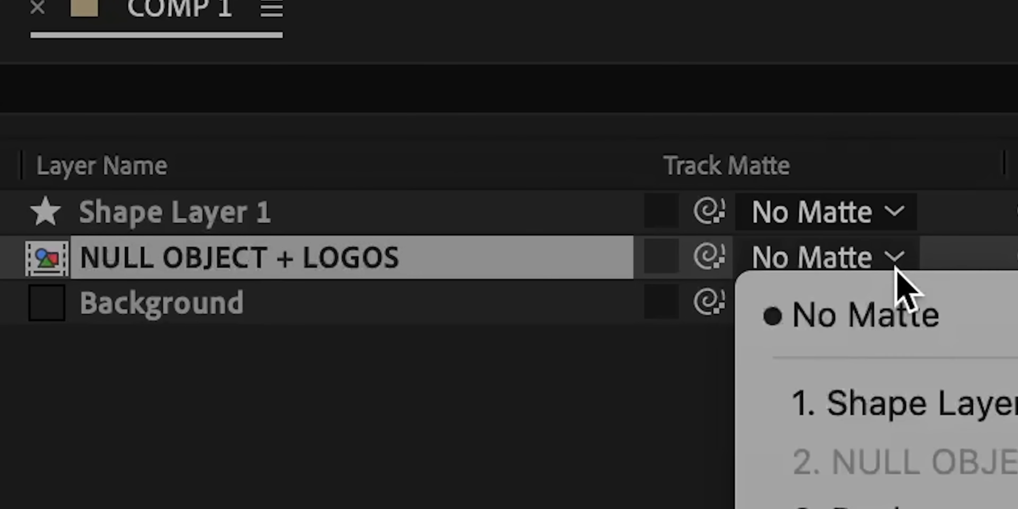
pyautogui.click(953, 407)
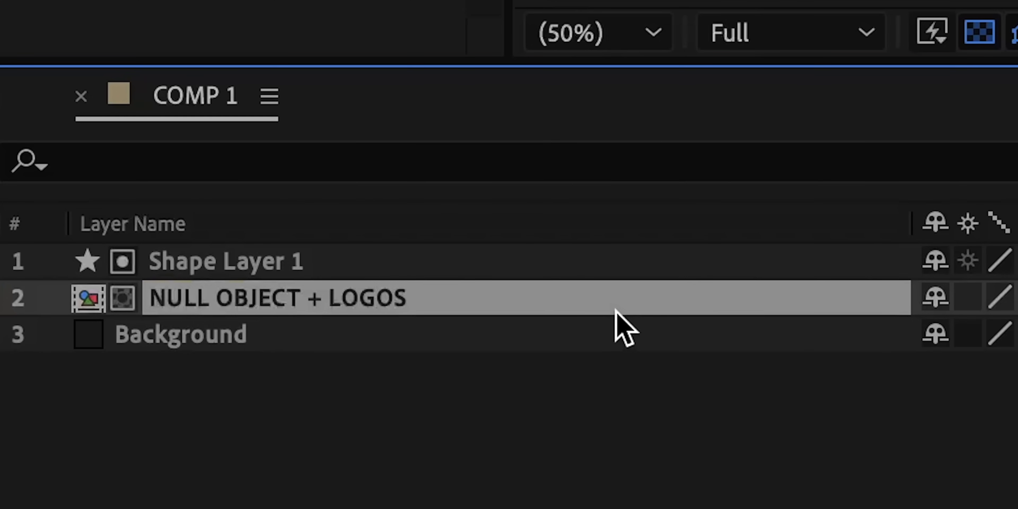
pyautogui.press('Return')
pyautogui.write('sc')
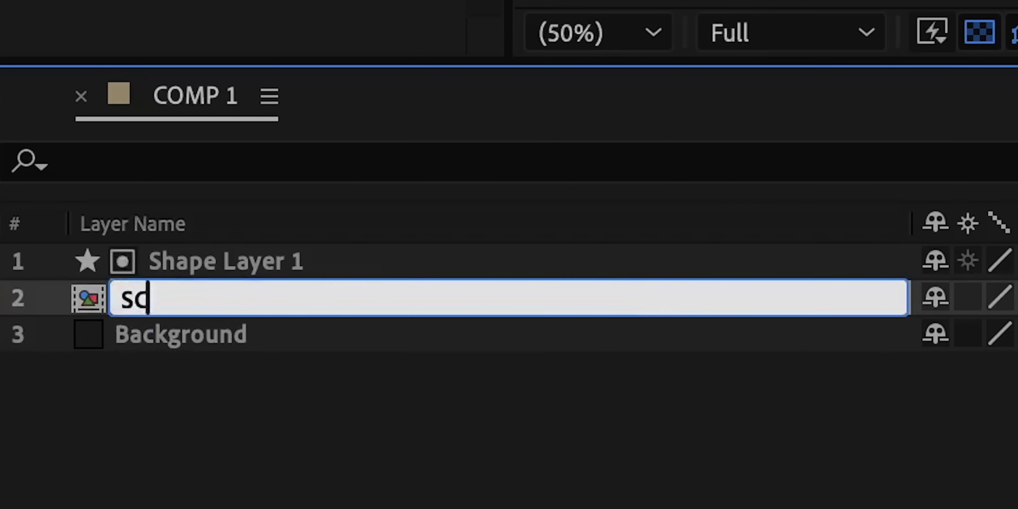
pyautogui.press('Return')
# Duplicate the SC layer, invert the duplicate's matte, and rename it baaki logos.
pyautogui.hotkey('ctrl', 'd')
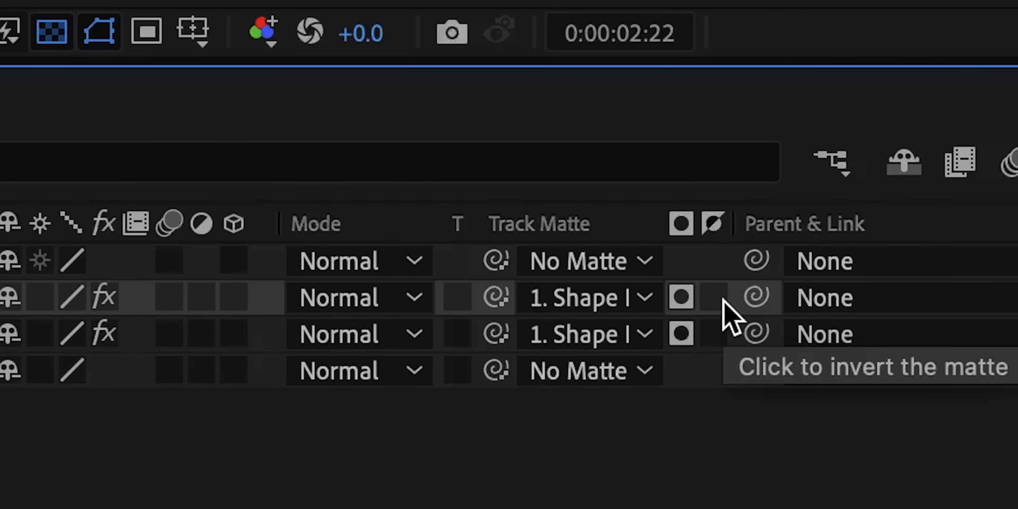
pyautogui.click(723, 302)
pyautogui.press('Return')
pyautogui.write('baaki logos')
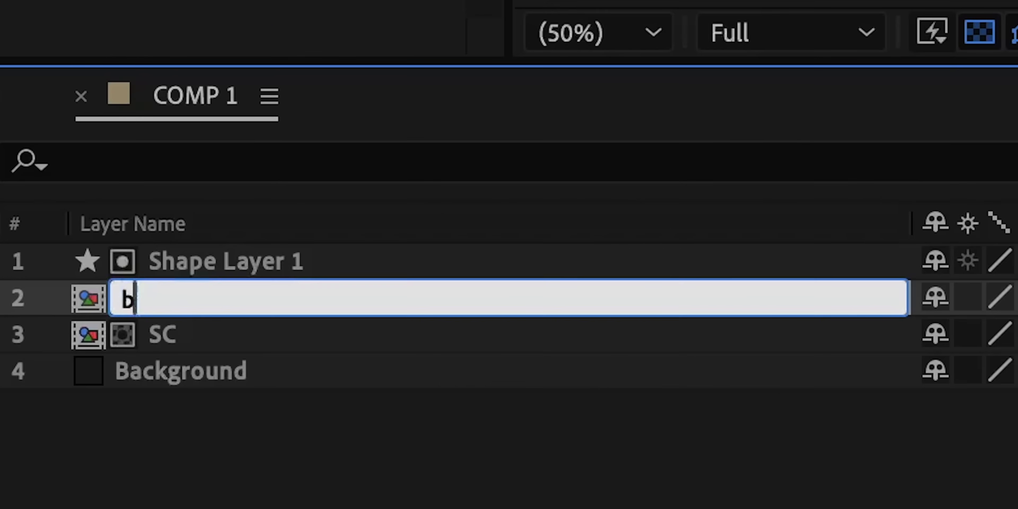
pyautogui.press('Return')
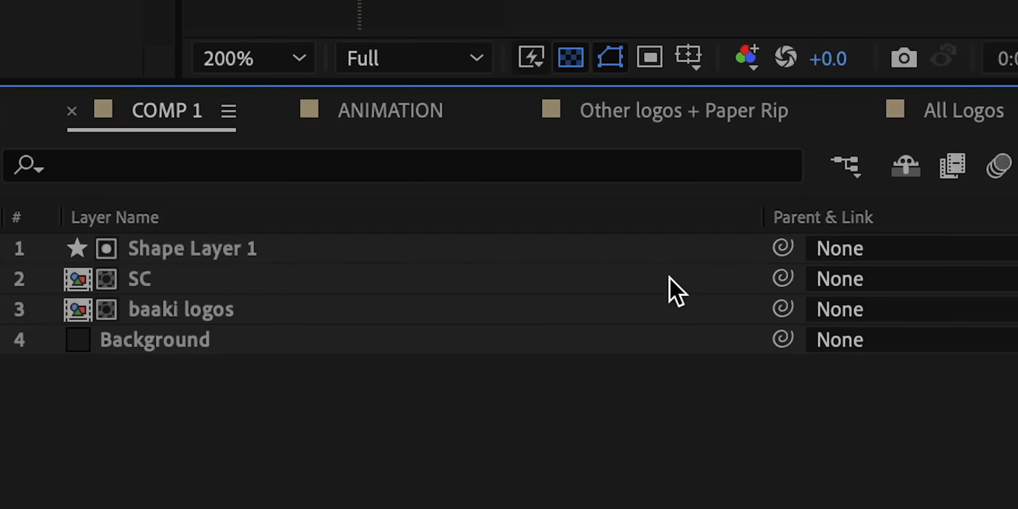
pyautogui.click(663, 248)
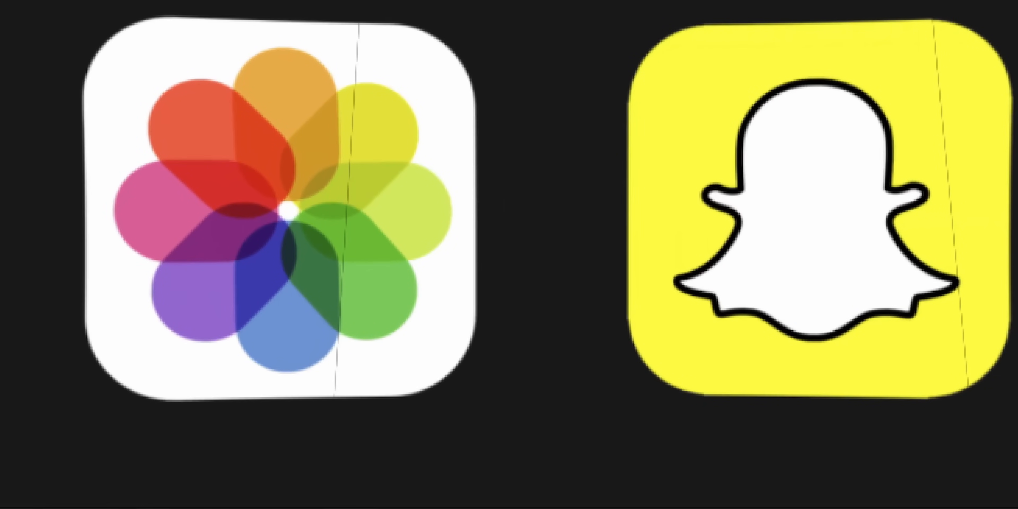
pyautogui.click(311, 168)
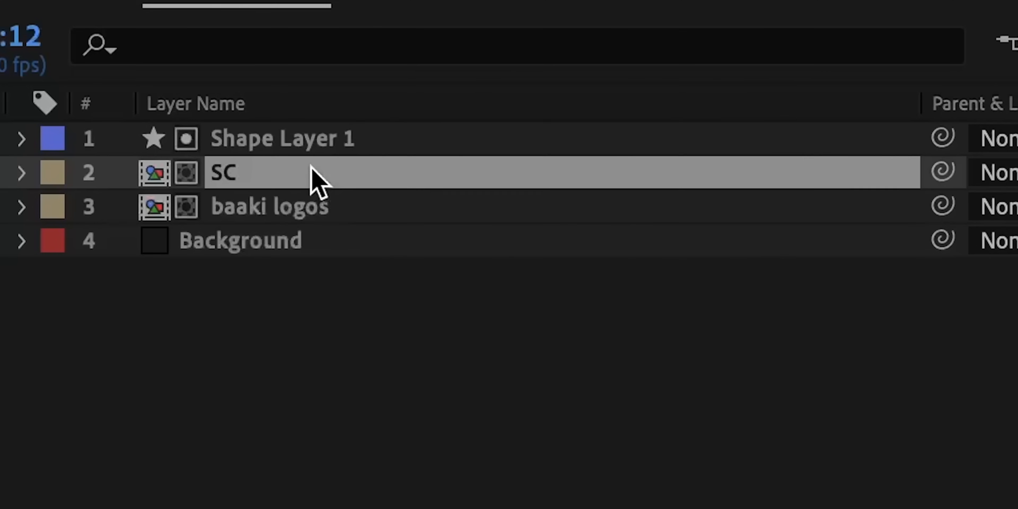
pyautogui.keyDown('shift'); pyautogui.click(317, 200); pyautogui.keyUp('shift')
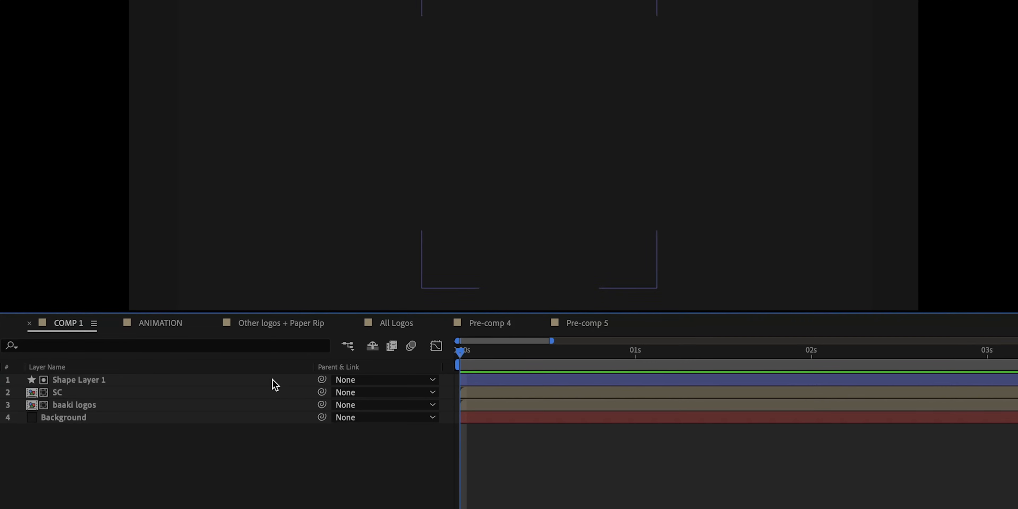
# Trim the start of Shape Layer 1 to about 2.8 seconds, where the Snapchat logo sits inside its outline.
pyautogui.click(275, 385)
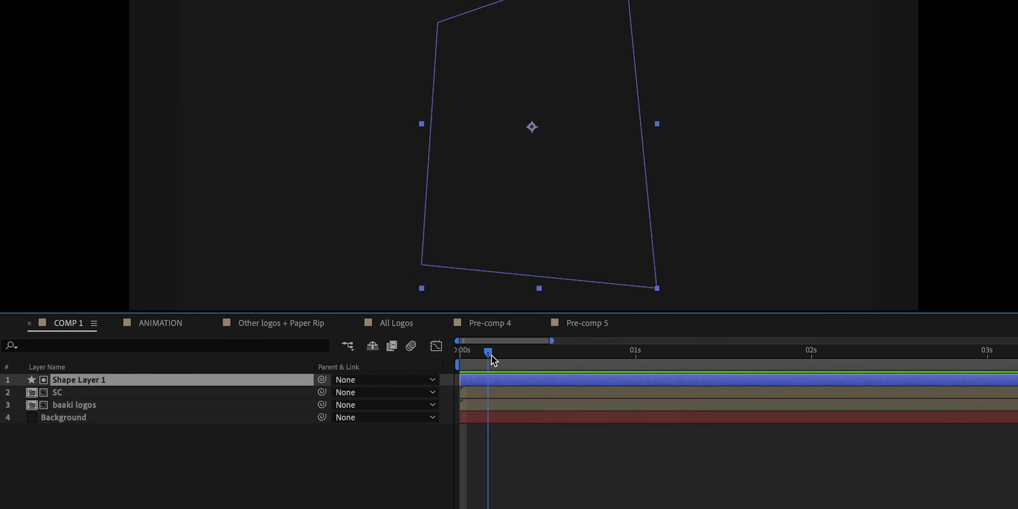
pyautogui.moveTo(492, 355); pyautogui.dragTo(955, 359)
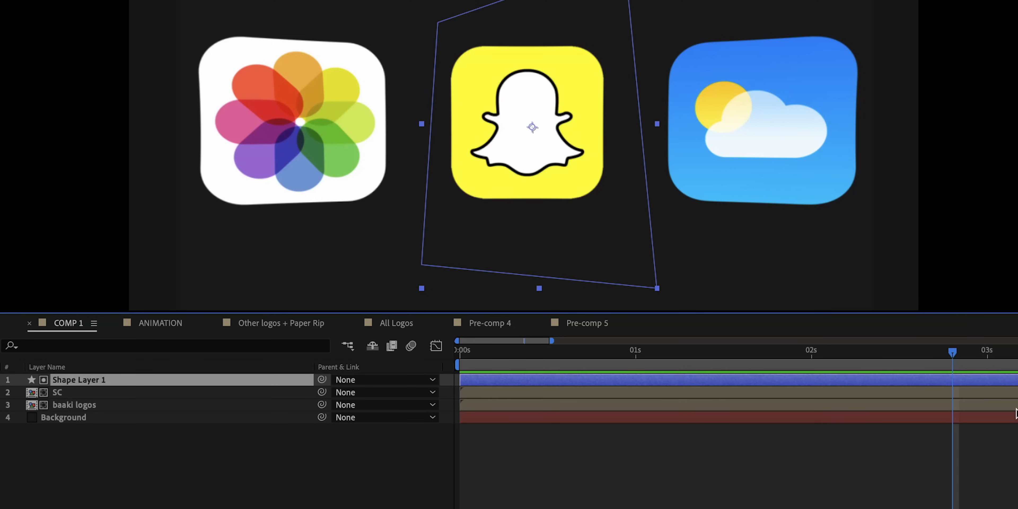
pyautogui.moveTo(459, 381); pyautogui.dragTo(752, 381)
pyautogui.moveTo(872, 382); pyautogui.dragTo(949, 383)
pyautogui.hotkey('alt', '[')
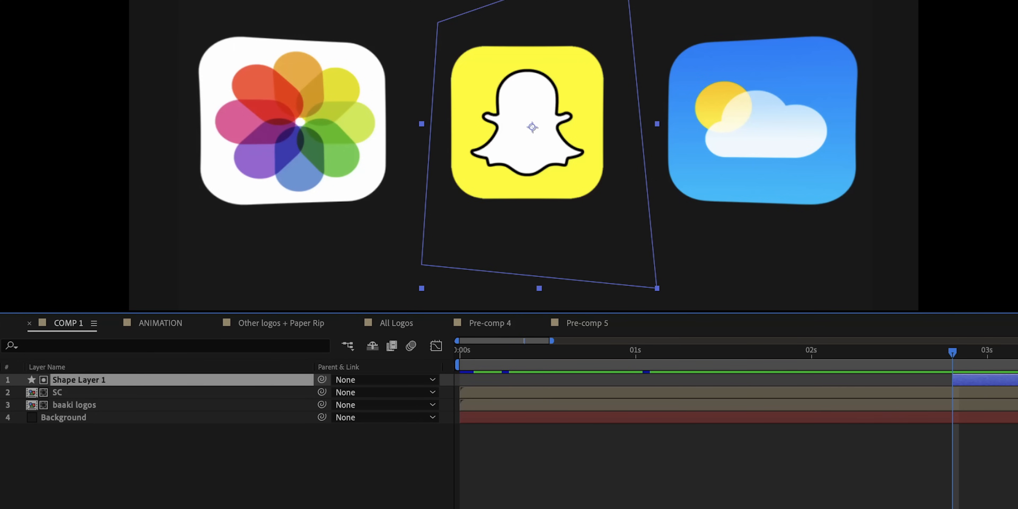
# Reshape the Shape Layer 1 outline by moving its two right corners inward, so it surrounds only the Snapchat logo.
pyautogui.moveTo(651, 352); pyautogui.dragTo(941, 397)
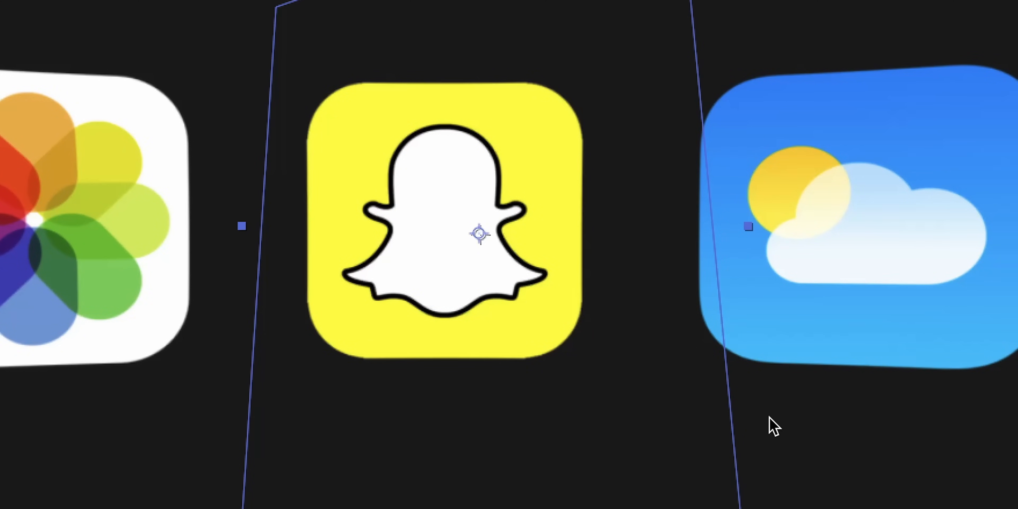
pyautogui.press('space')
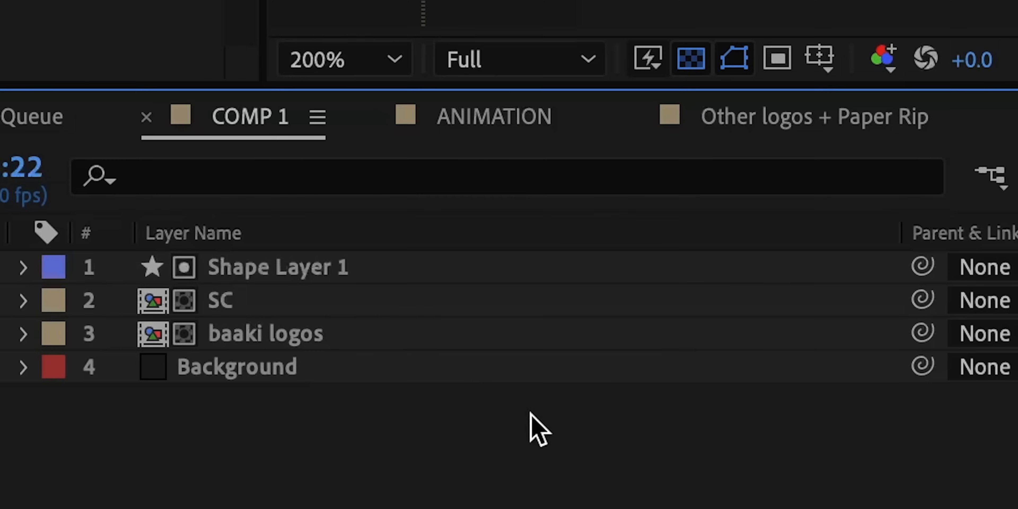
pyautogui.click(396, 270)
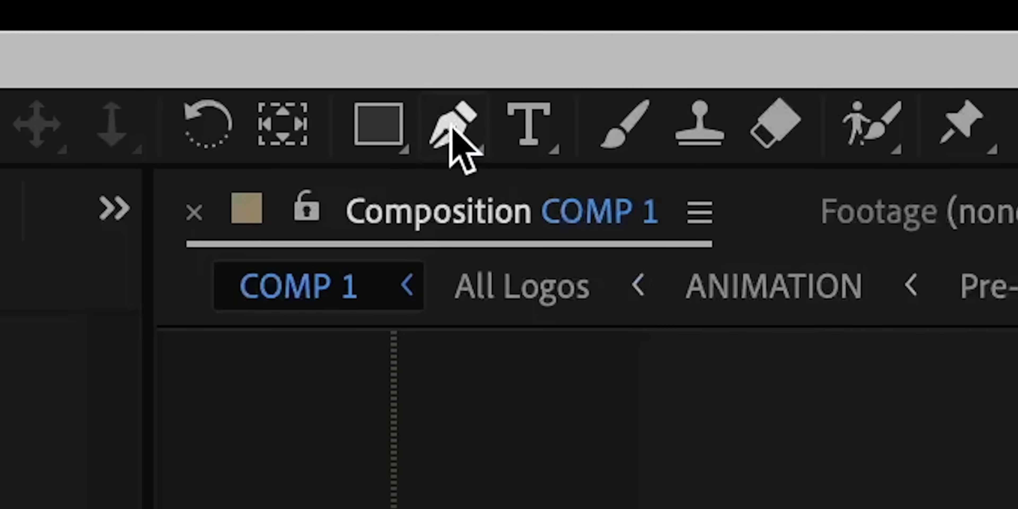
pyautogui.click(453, 127)
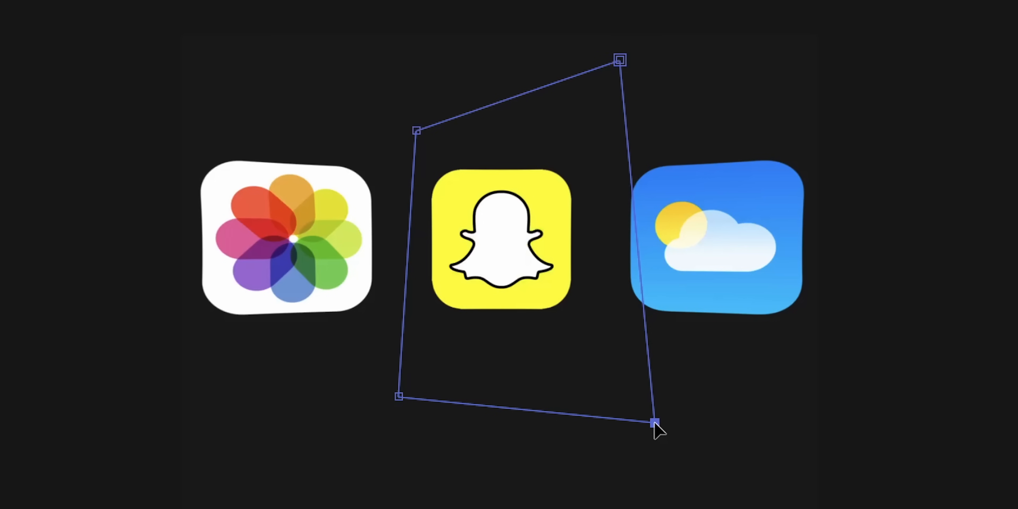
pyautogui.moveTo(655, 424); pyautogui.dragTo(597, 424)
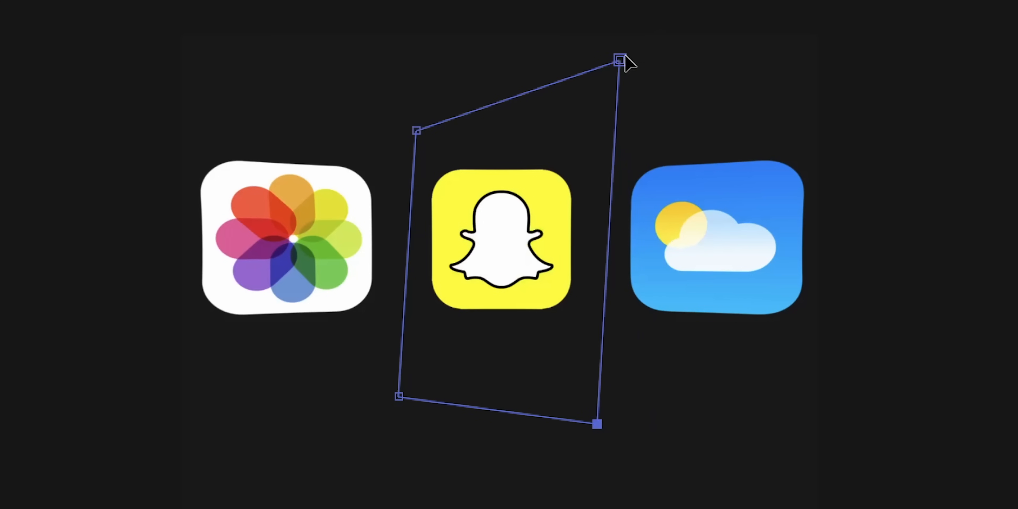
pyautogui.moveTo(620, 60); pyautogui.dragTo(586, 111)
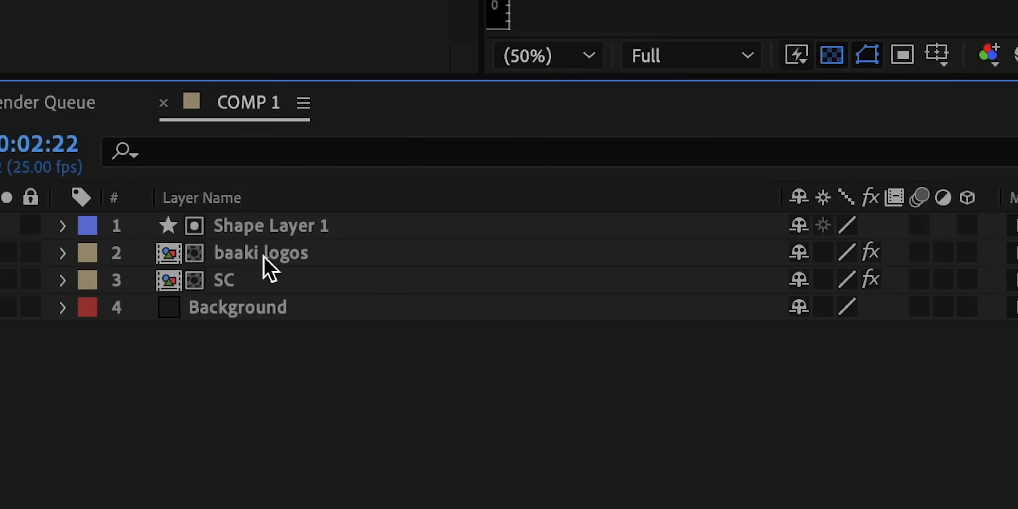
# Pre-compose the baaki logos layer as OTHER LOGOS, moving all attributes into the new composition.
pyautogui.click(266, 261)
pyautogui.press('super+shift+c')
pyautogui.write('OTHER LOGOS')
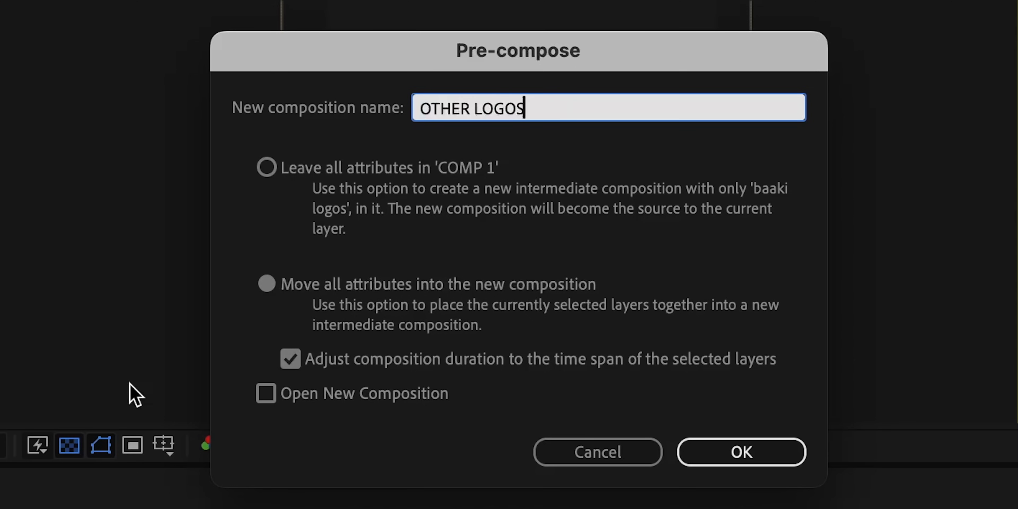
pyautogui.click(276, 293)
pyautogui.click(714, 443)
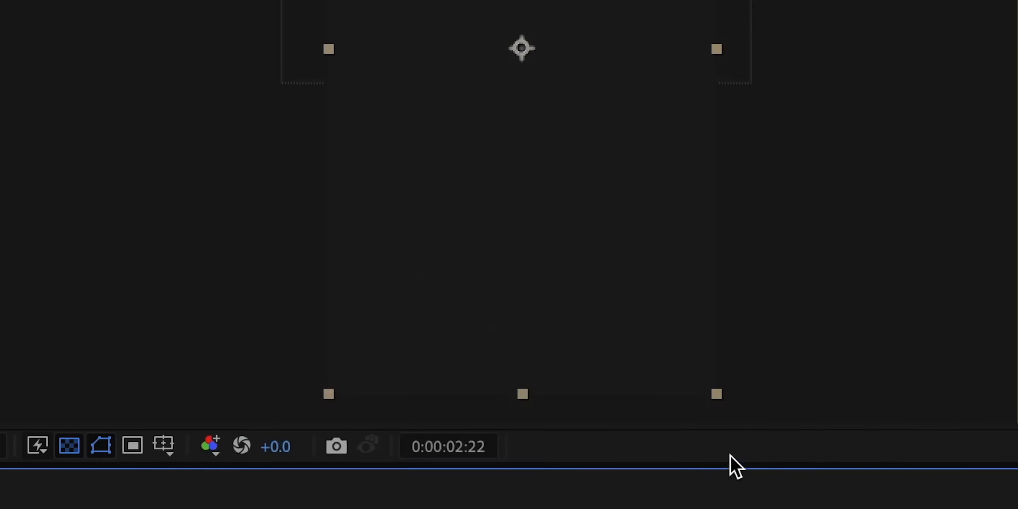
# Pre-compose the SC layer as SNAPCHAT, moving all attributes into the new composition.
pyautogui.click(328, 280)
pyautogui.press('super+shift+c')
pyautogui.write('SNAPCHAT')
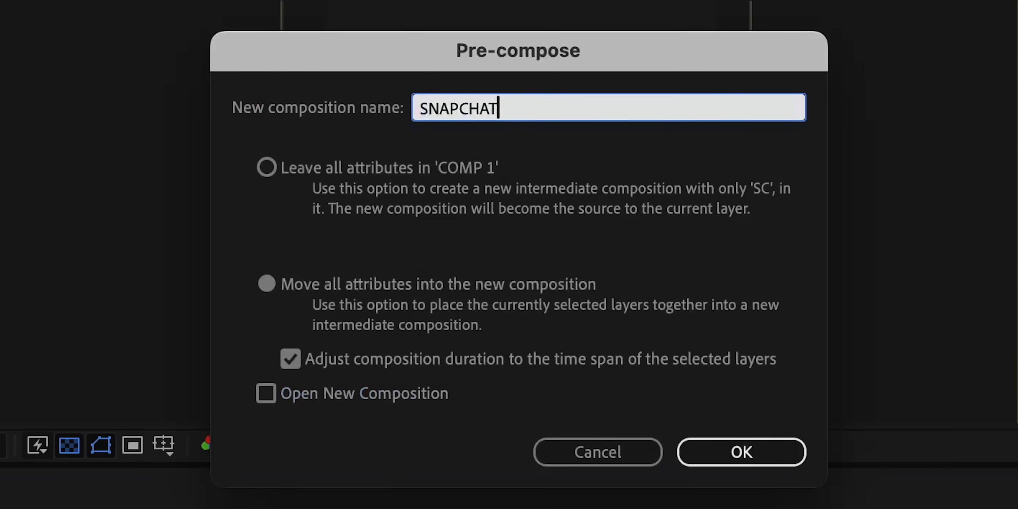
pyautogui.click(265, 283)
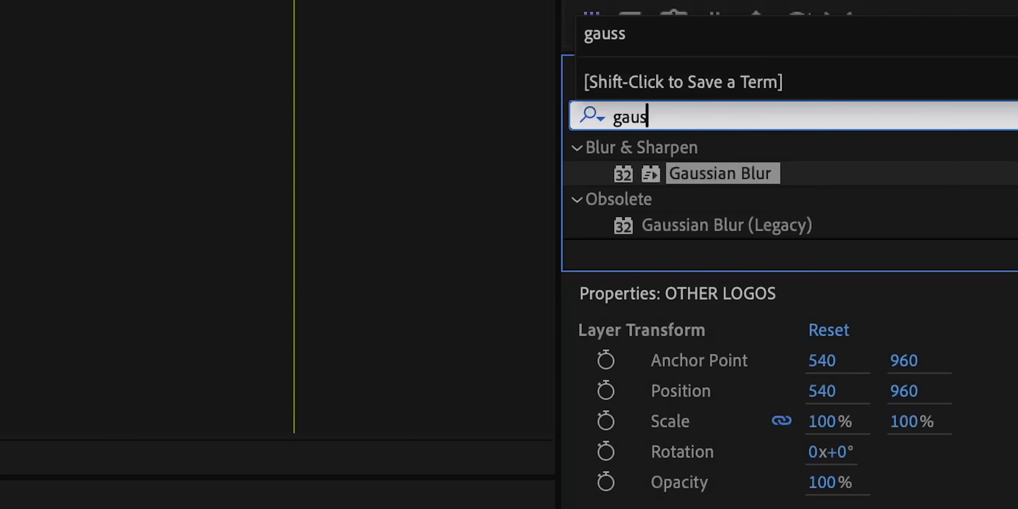
# Apply Gaussian Blur with a blurriness of about 12.7 to OTHER LOGOS and give the SNAPCHAT layer the same blur.
pyautogui.write('si')
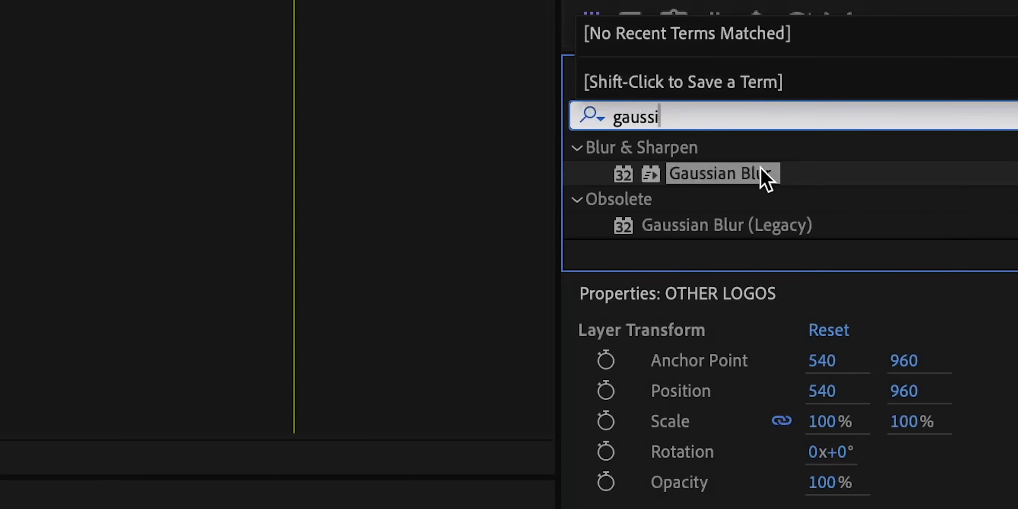
pyautogui.moveTo(765, 180); pyautogui.dragTo(405, 318)
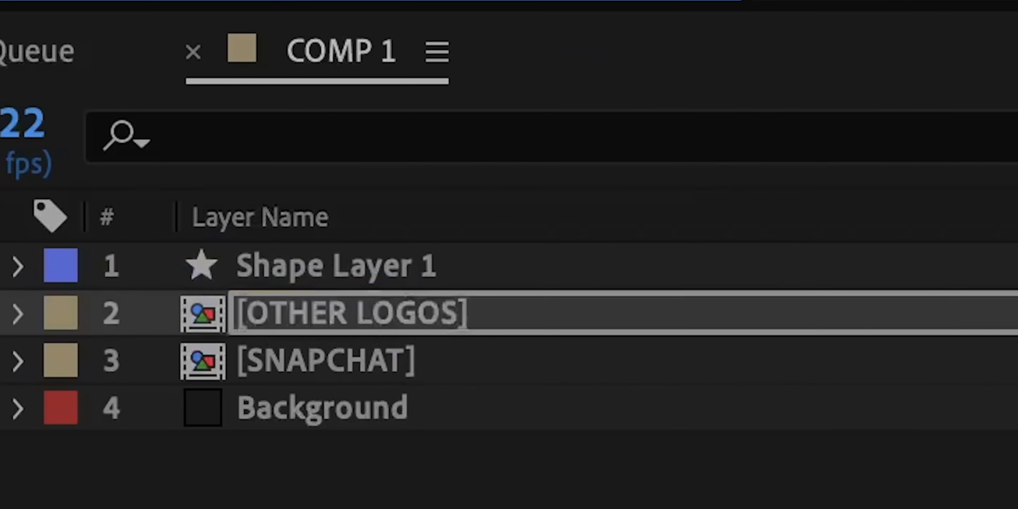
pyautogui.moveTo(164, 87); pyautogui.dragTo(204, 88)
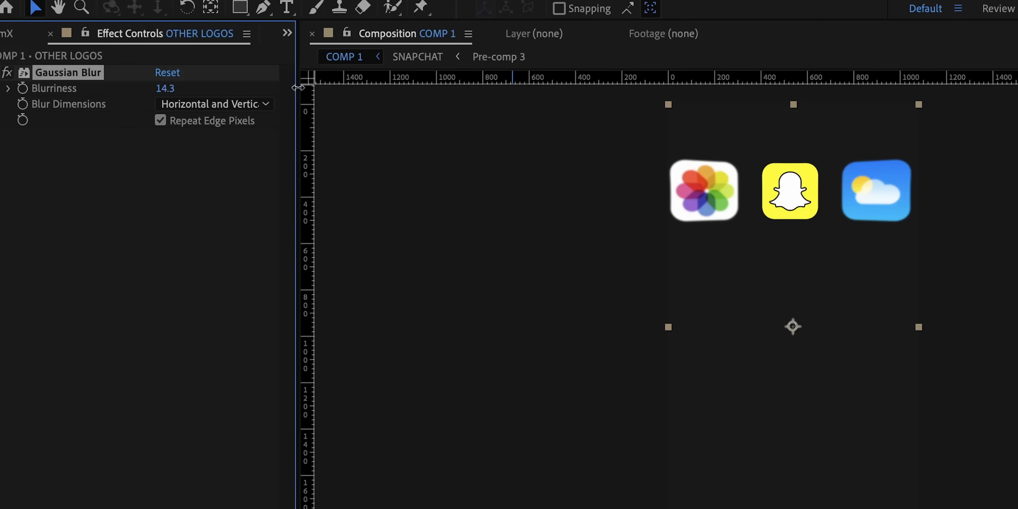
pyautogui.moveTo(296, 88); pyautogui.dragTo(192, 95)
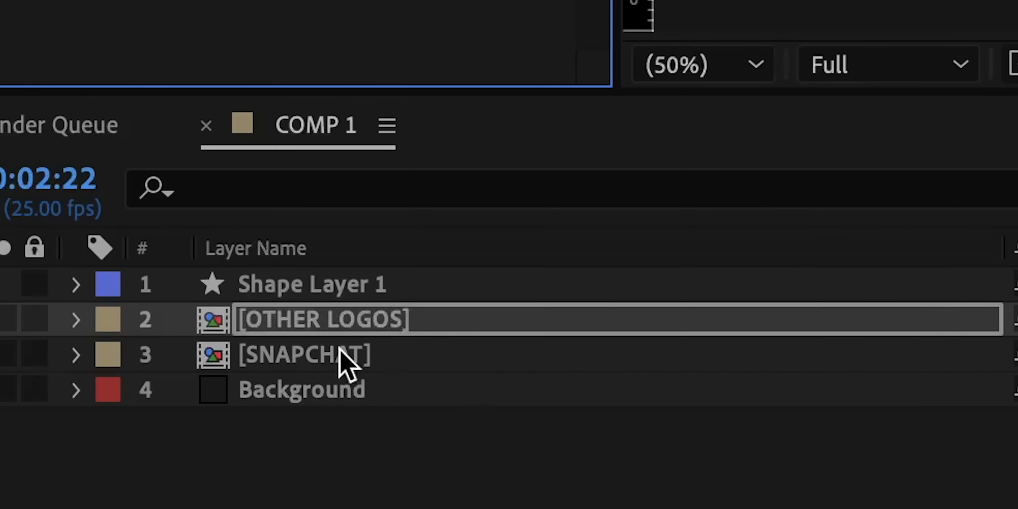
pyautogui.click(346, 354)
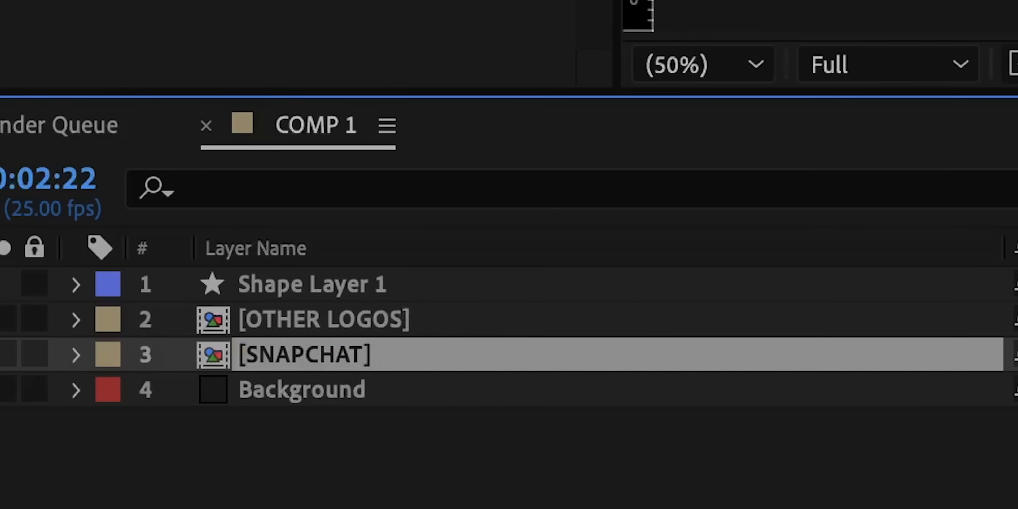
pyautogui.press('Return')
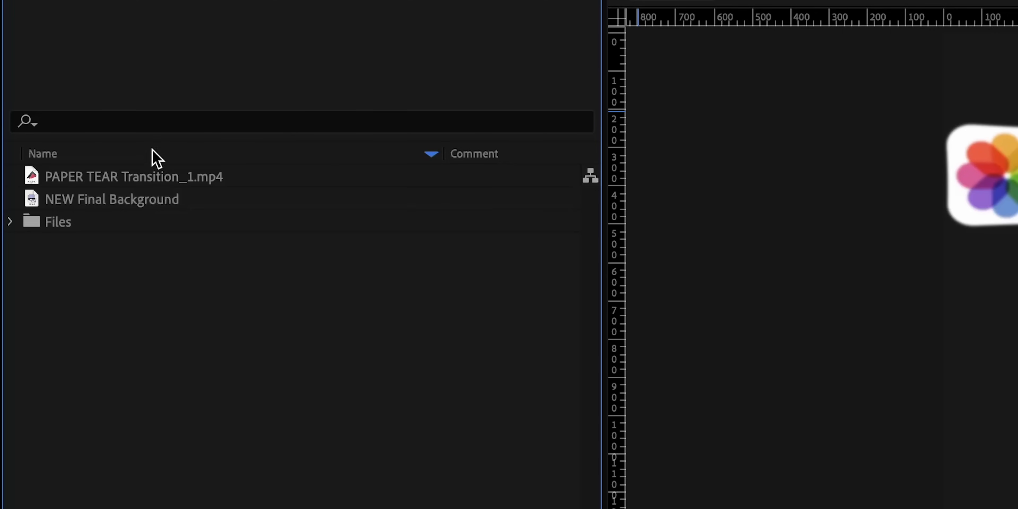
# Add PAPER TEAR Transition_1.mp4 above OTHER LOGOS and start it at about 2.9 seconds in COMP 1.
pyautogui.moveTo(148, 183); pyautogui.dragTo(266, 269)
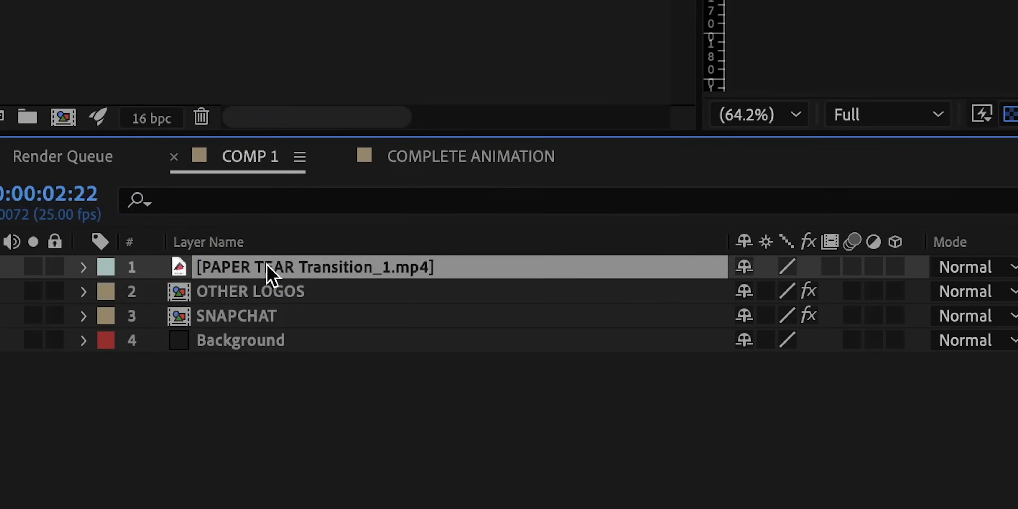
pyautogui.moveTo(202, 147); pyautogui.dragTo(680, 135)
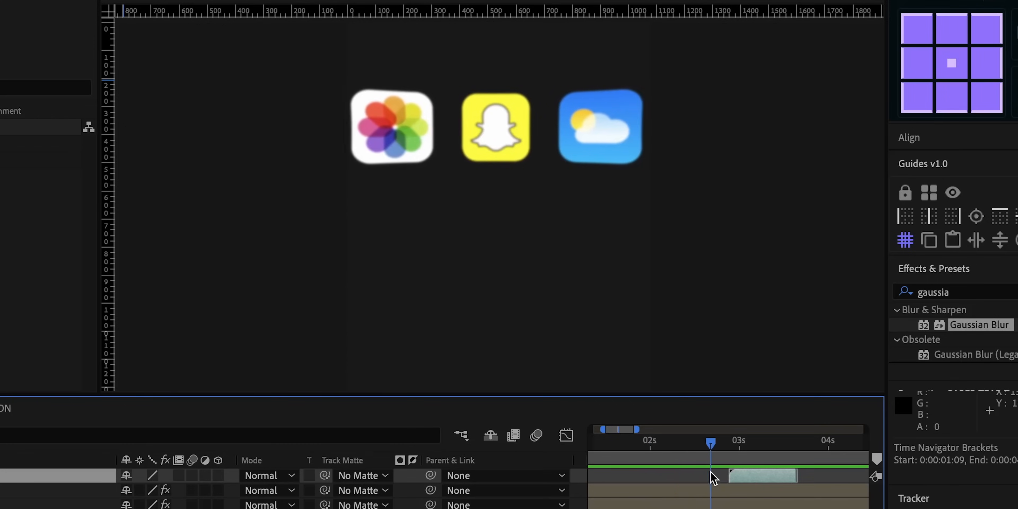
pyautogui.moveTo(710, 472); pyautogui.dragTo(776, 489)
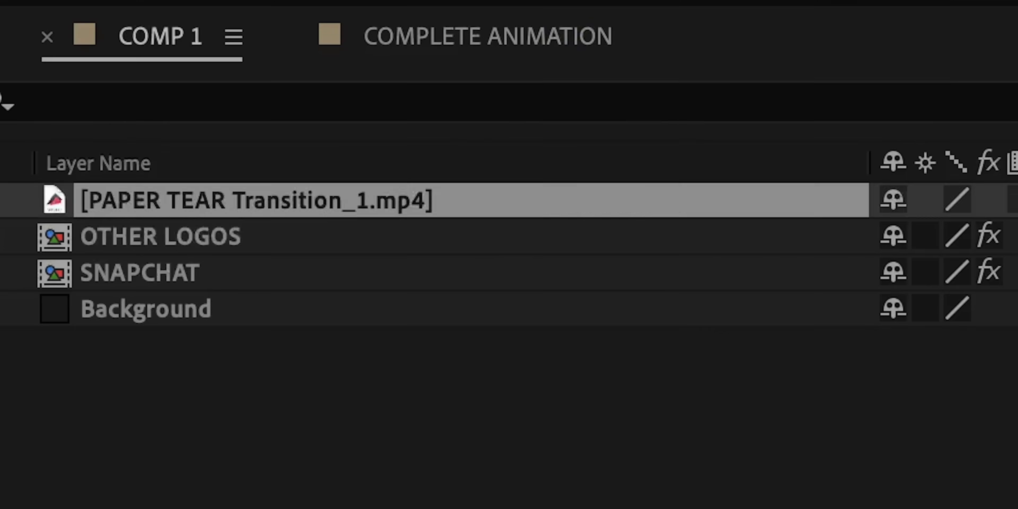
# Apply Color Key to the paper tear clip, keying out its blue area with Color Tolerance 59 and Edge Thin 5.
pyautogui.moveTo(577, 111); pyautogui.dragTo(507, 209)
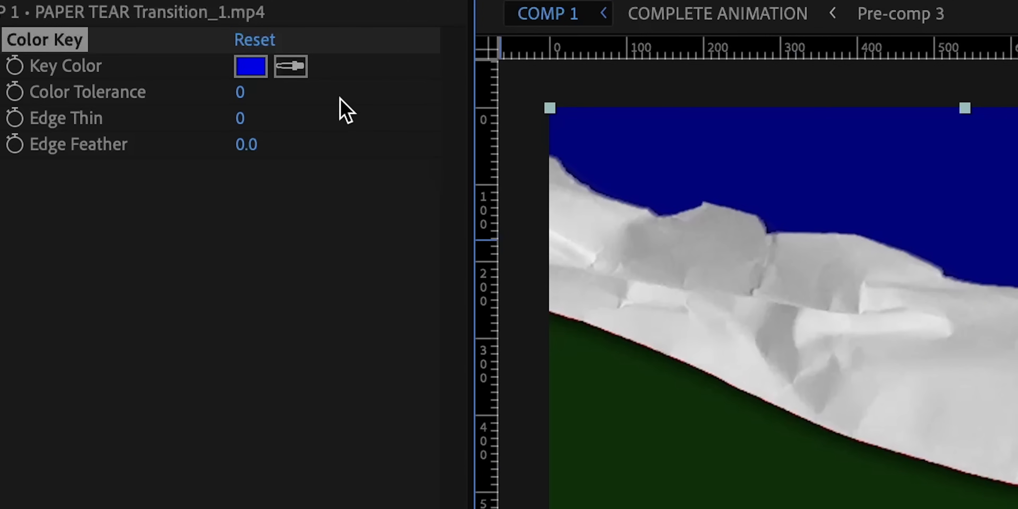
pyautogui.click(295, 65)
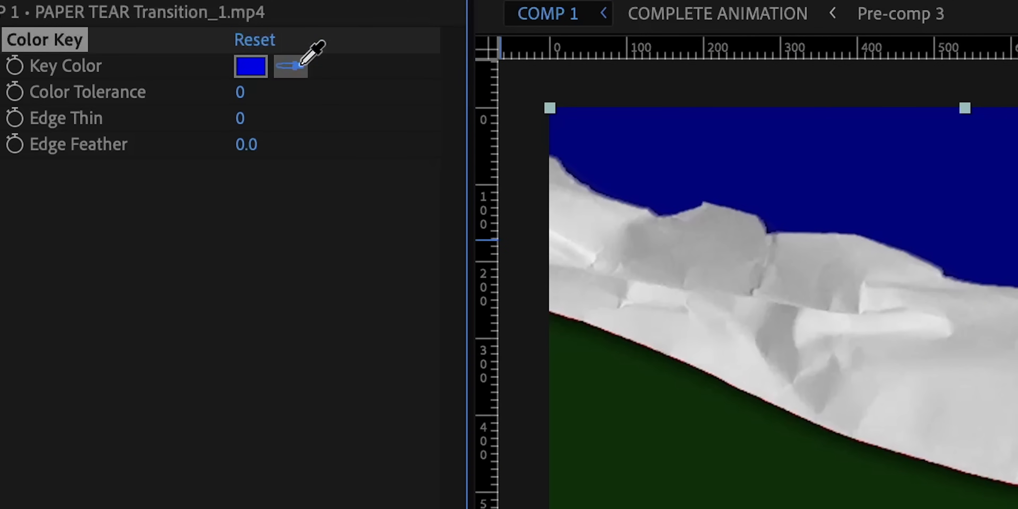
pyautogui.click(846, 147)
pyautogui.moveTo(248, 100); pyautogui.dragTo(263, 103)
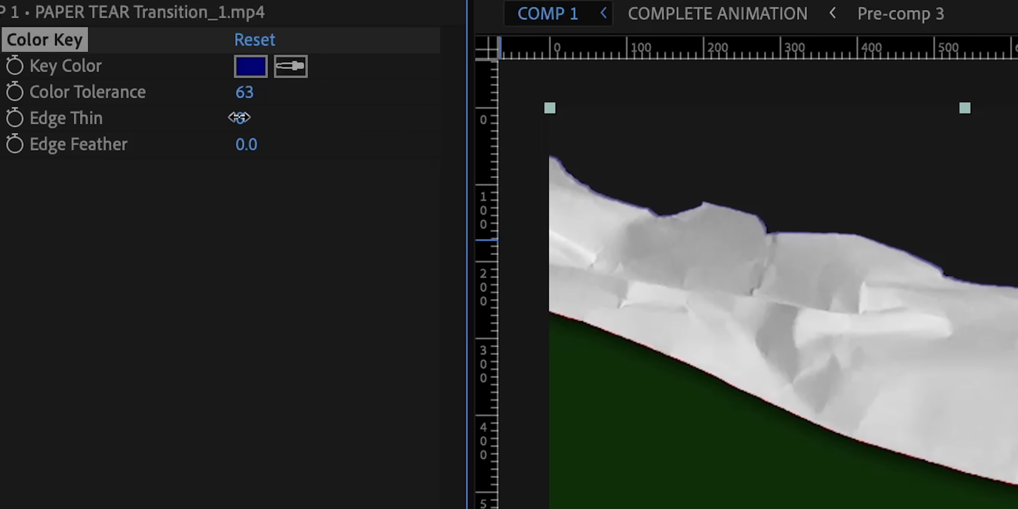
pyautogui.moveTo(240, 118); pyautogui.dragTo(286, 121)
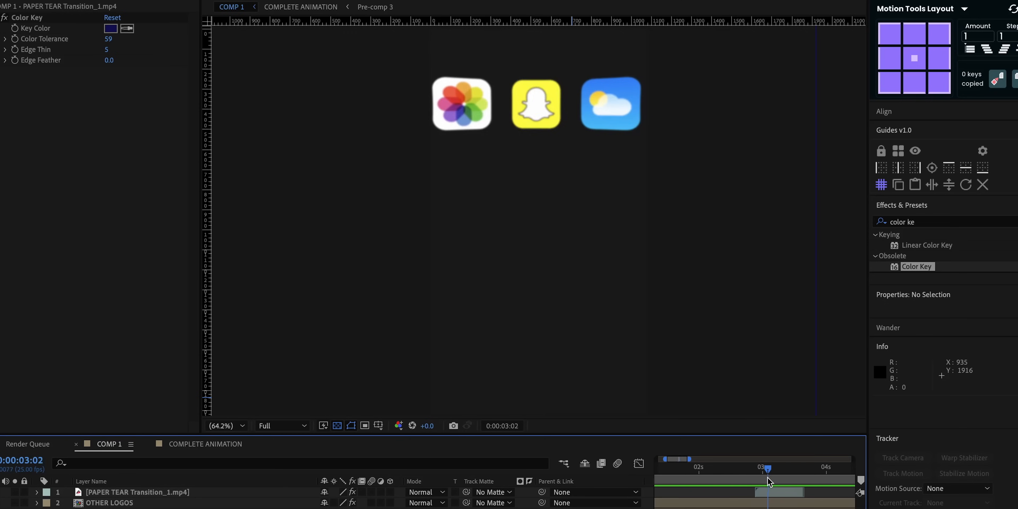
pyautogui.moveTo(768, 477)
pyautogui.mouseDown()
pyautogui.moveTo(801, 482)
pyautogui.moveTo(785, 484)
pyautogui.mouseUp()
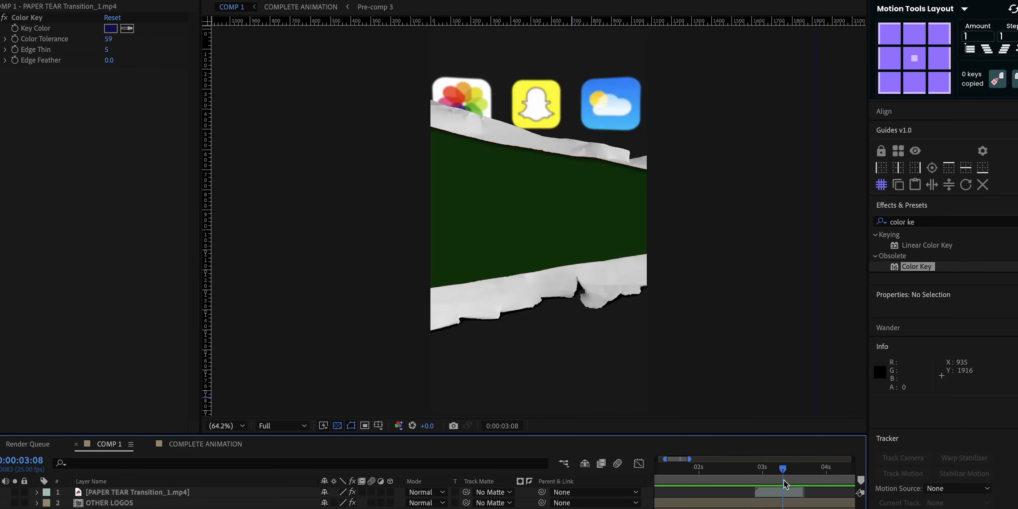
pyautogui.moveTo(784, 480); pyautogui.dragTo(794, 481)
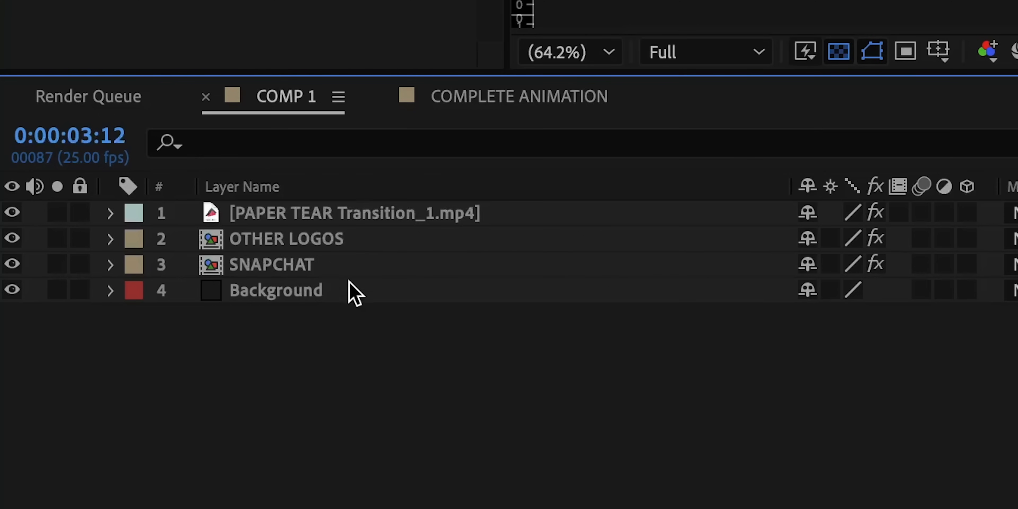
# Move the SNAPCHAT layer above the paper tear clip and preview the tear passing behind the logo.
pyautogui.click(339, 269)
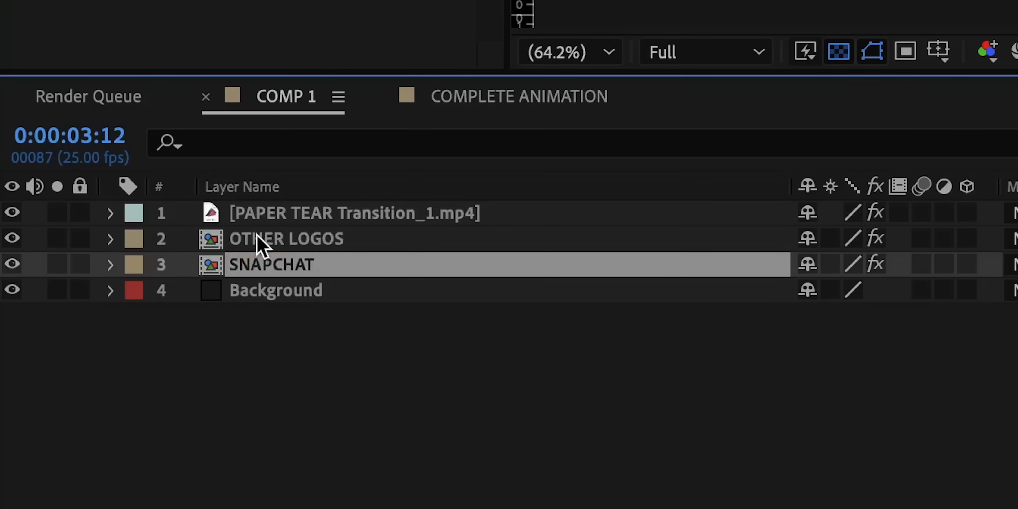
pyautogui.moveTo(353, 265); pyautogui.dragTo(348, 211)
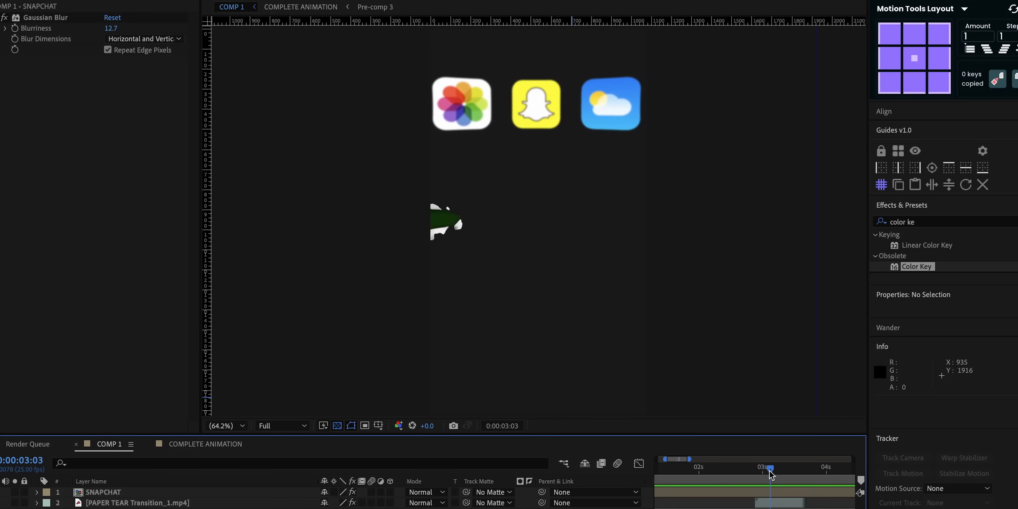
pyautogui.moveTo(772, 475); pyautogui.dragTo(794, 472)
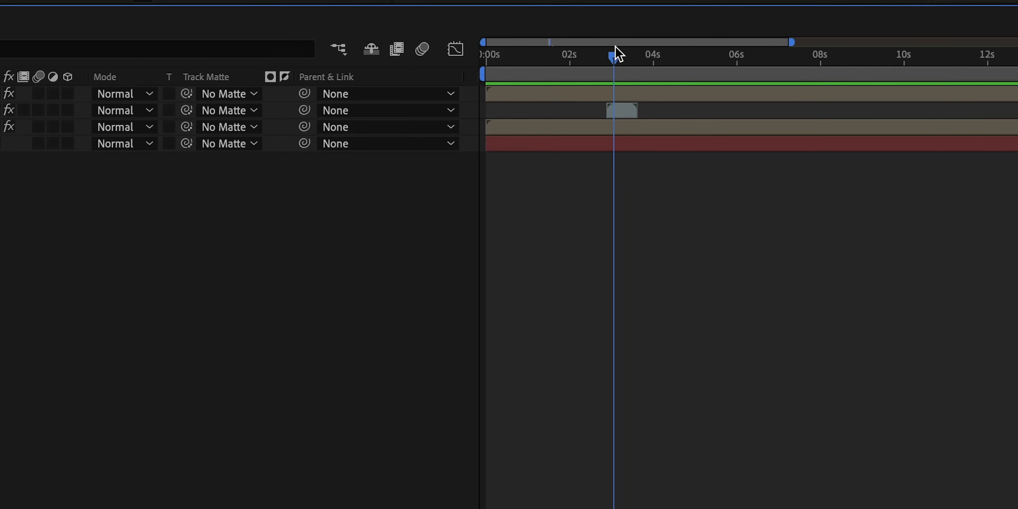
# Trim the ends of the OTHER LOGOS and Background layers to the end of the paper tear clip at frame 15 after 3 seconds.
pyautogui.moveTo(613, 50); pyautogui.dragTo(637, 53)
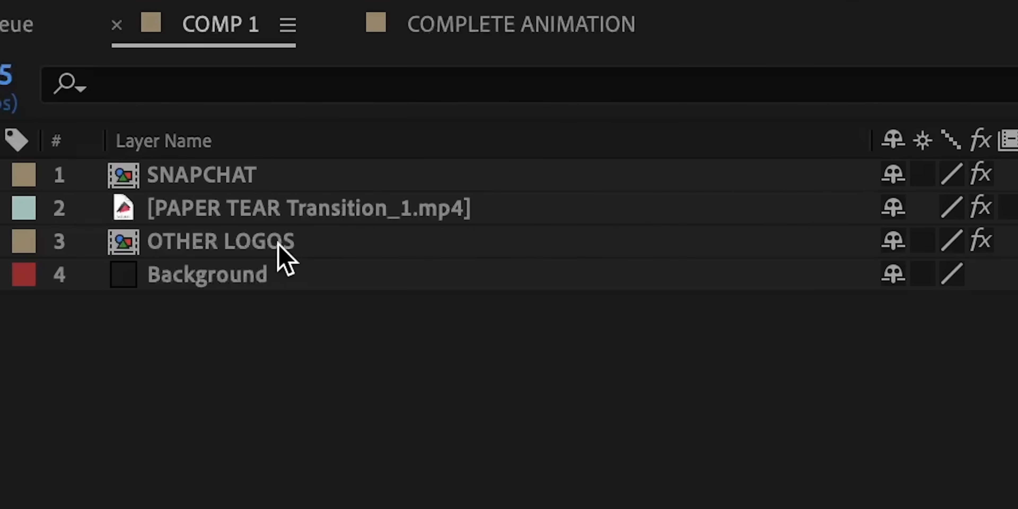
pyautogui.click(283, 247)
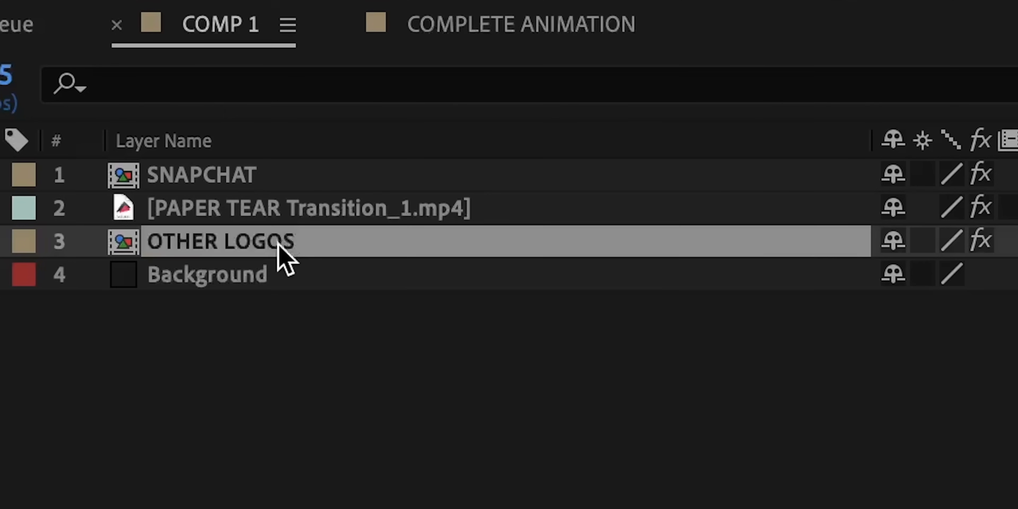
pyautogui.keyDown('shift'); pyautogui.click(296, 274); pyautogui.keyUp('shift')
pyautogui.moveTo(850, 127); pyautogui.dragTo(708, 129)
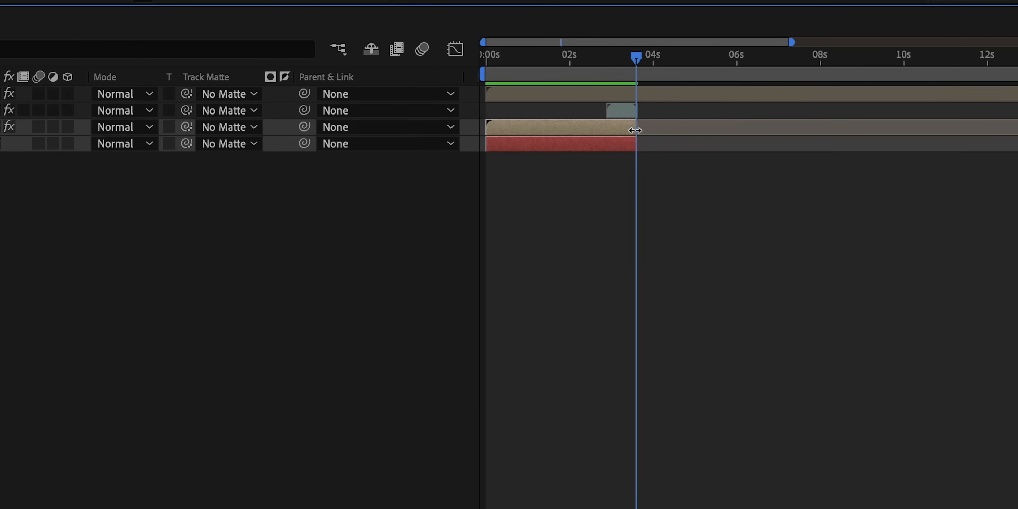
# Pre-compose the paper tear clip, OTHER LOGOS and Background together as Snapchat chhodkar baaki sab.
pyautogui.click(170, 166)
pyautogui.keyDown('shift'); pyautogui.click(179, 191); pyautogui.keyUp('shift')
pyautogui.keyDown('shift'); pyautogui.click(181, 215); pyautogui.keyUp('shift')
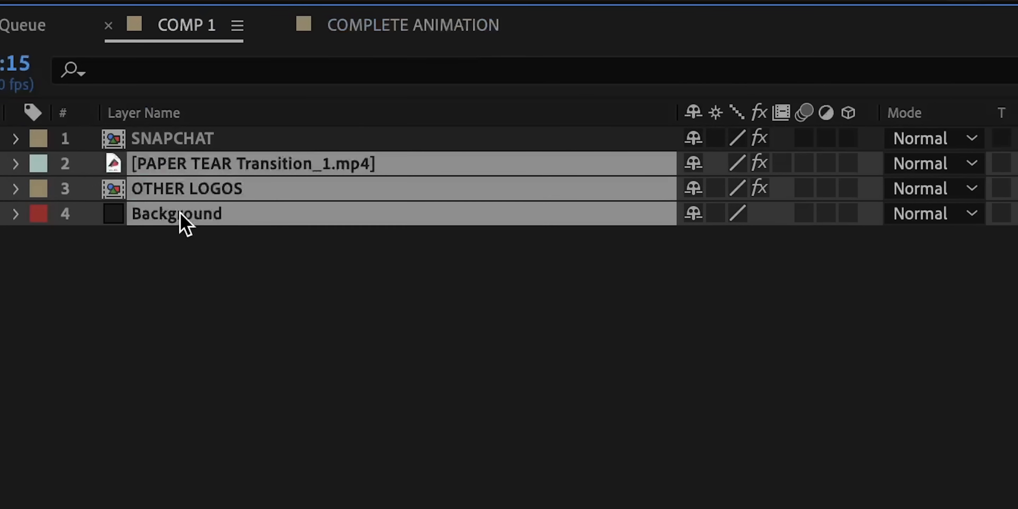
pyautogui.press('super+shift+c')
pyautogui.write('Snapchat chhodkar baaki sab')
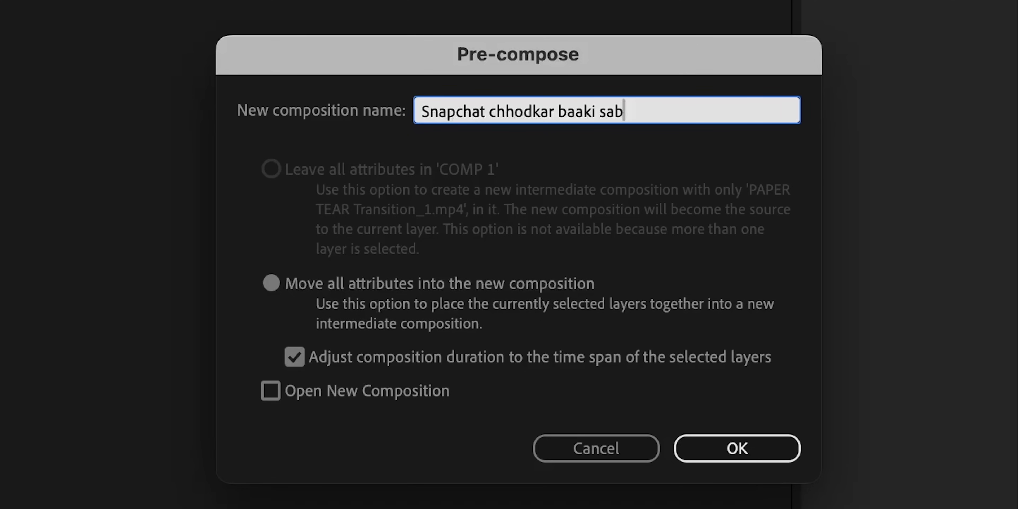
pyautogui.press('Return')
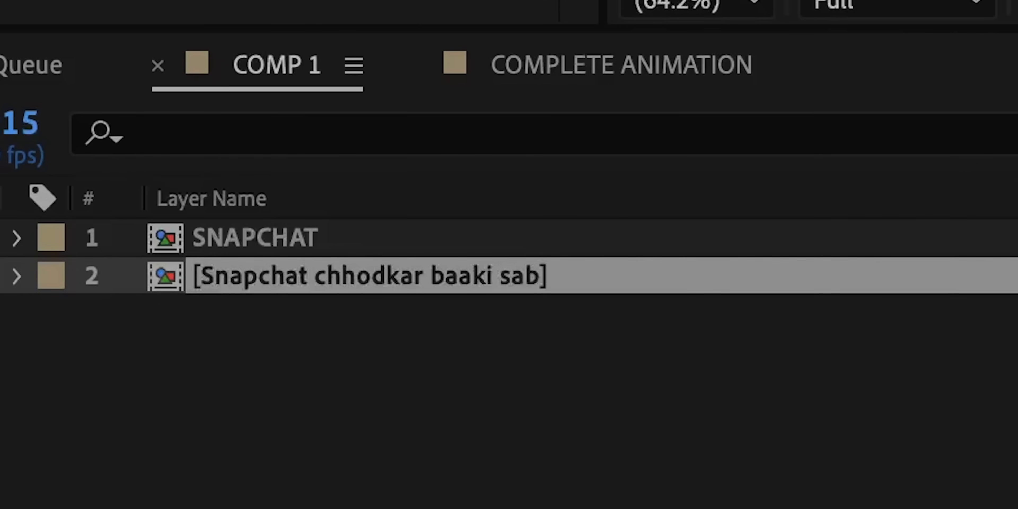
# Apply Color Key to the Snapchat chhodkar baaki sab layer, keying out its green area and raising the Color Tolerance.
pyautogui.moveTo(612, 290); pyautogui.dragTo(742, 269)
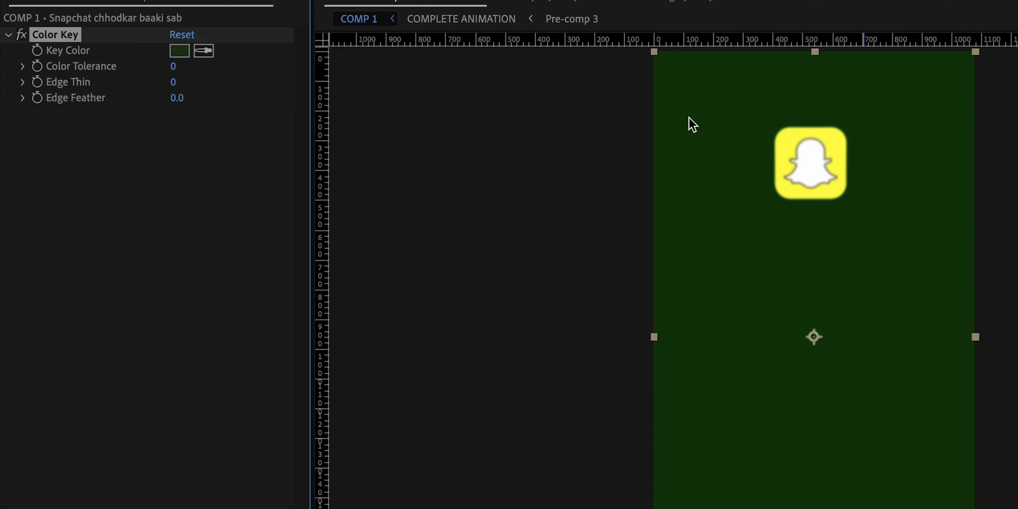
pyautogui.moveTo(174, 66); pyautogui.dragTo(185, 66)
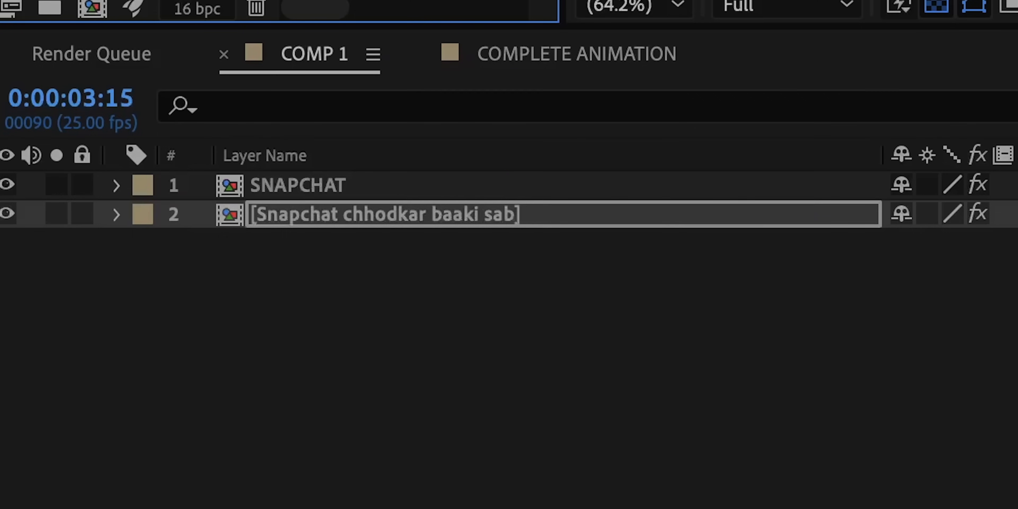
# Add NEW Final Background beneath the Snapchat chhodkar baaki sab layer in COMP 1 and shift it earlier in time.
pyautogui.moveTo(494, 111); pyautogui.dragTo(495, 255)
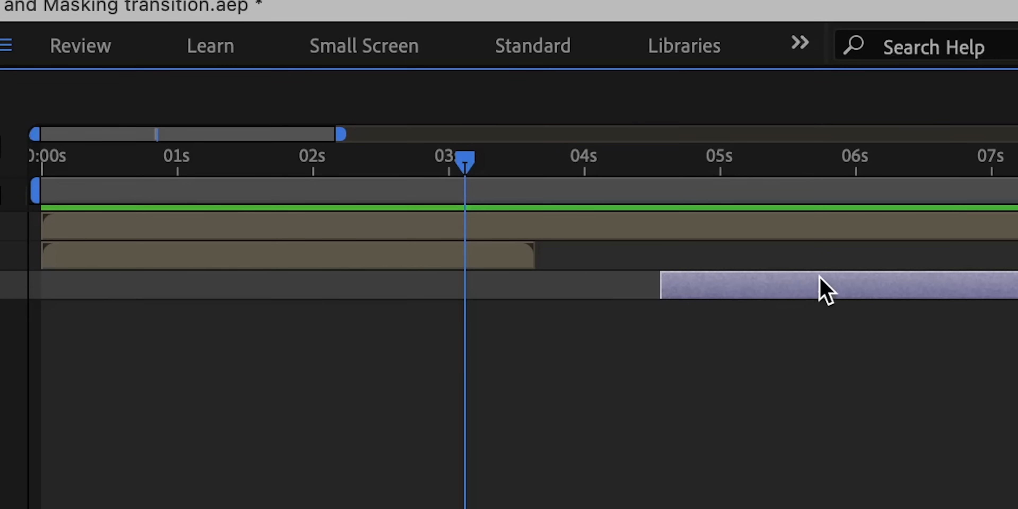
pyautogui.moveTo(819, 276); pyautogui.dragTo(647, 279)
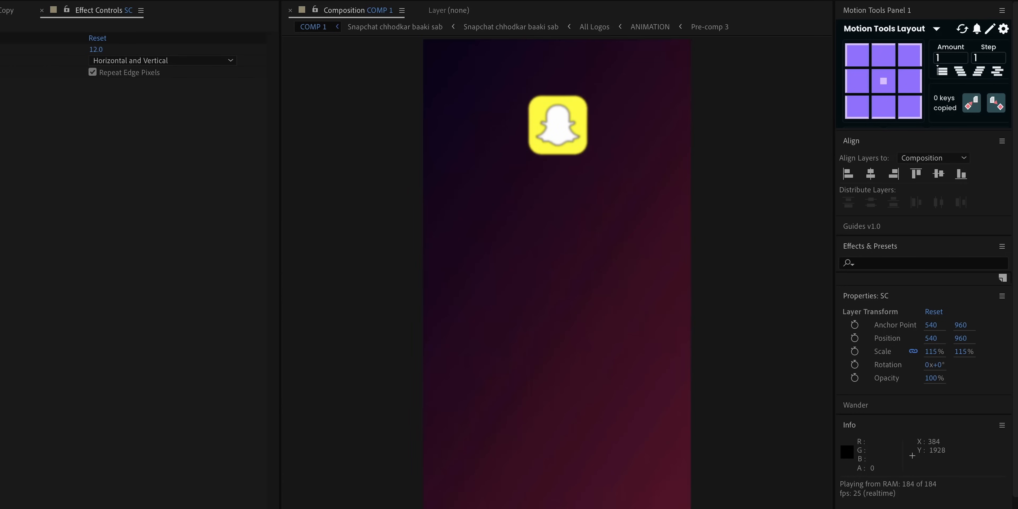
# Add the expression posterizeTime(15); value; to the animated Position of the Snapchat layer.
pyautogui.click(269, 249)
pyautogui.press('u')
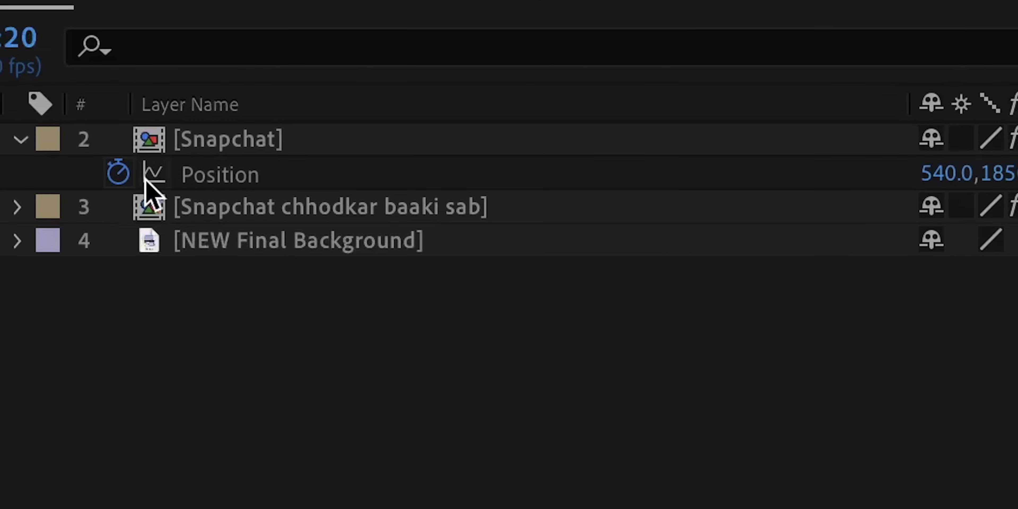
pyautogui.keyDown('alt'); pyautogui.click(121, 171); pyautogui.keyUp('alt')
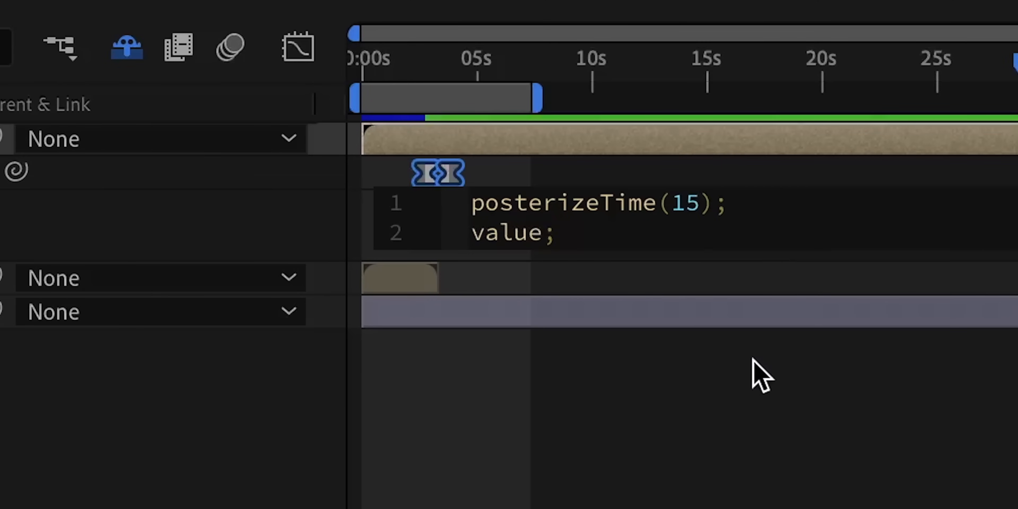
pyautogui.click(753, 370)
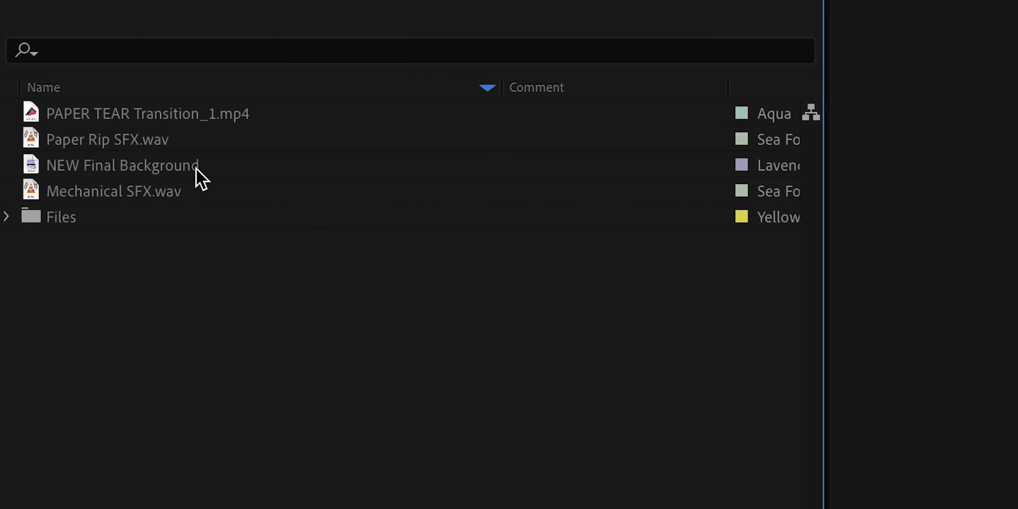
# Select the Paper Rip SFX.wav and Mechanical SFX.wav sound files together in the project.
pyautogui.click(166, 146)
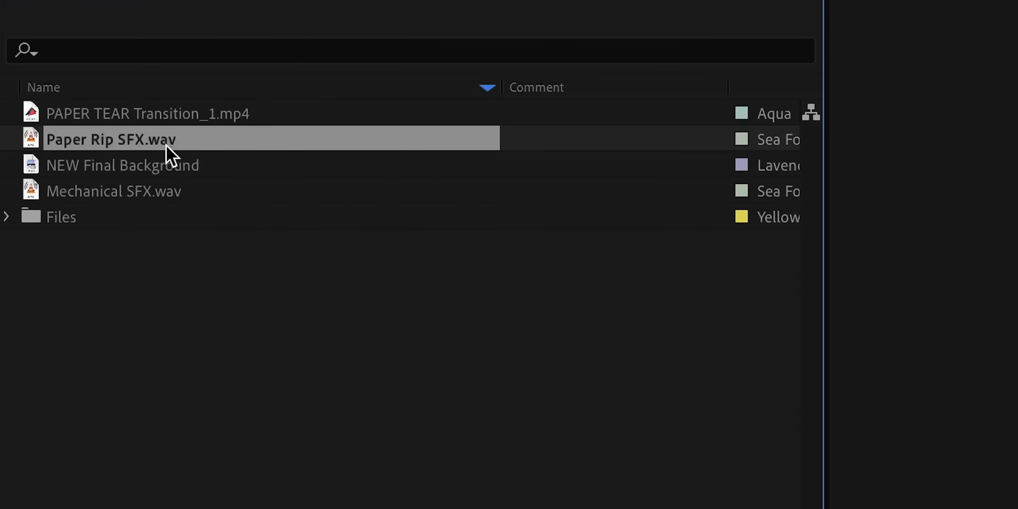
pyautogui.keyDown('ctrl'); pyautogui.click(184, 194); pyautogui.keyUp('ctrl')
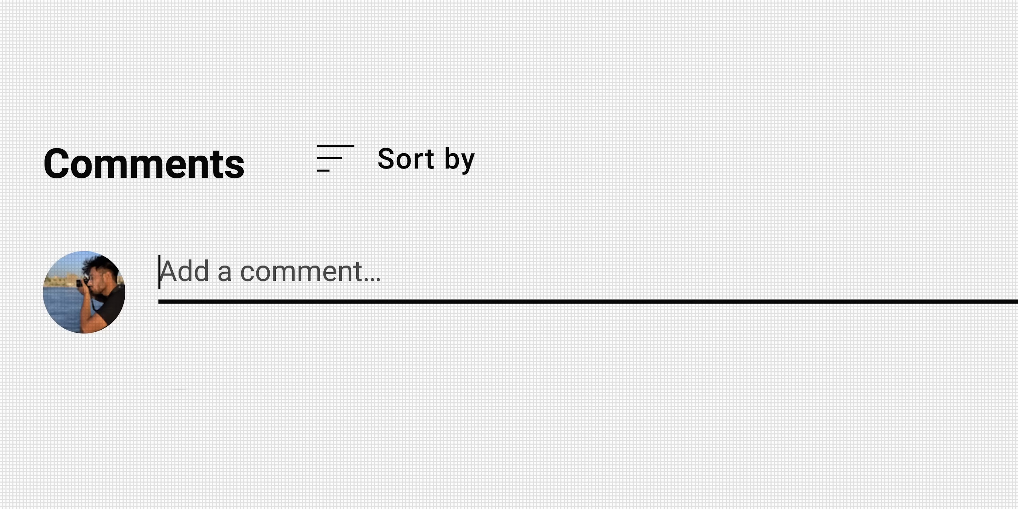
pyautogui.write('1')
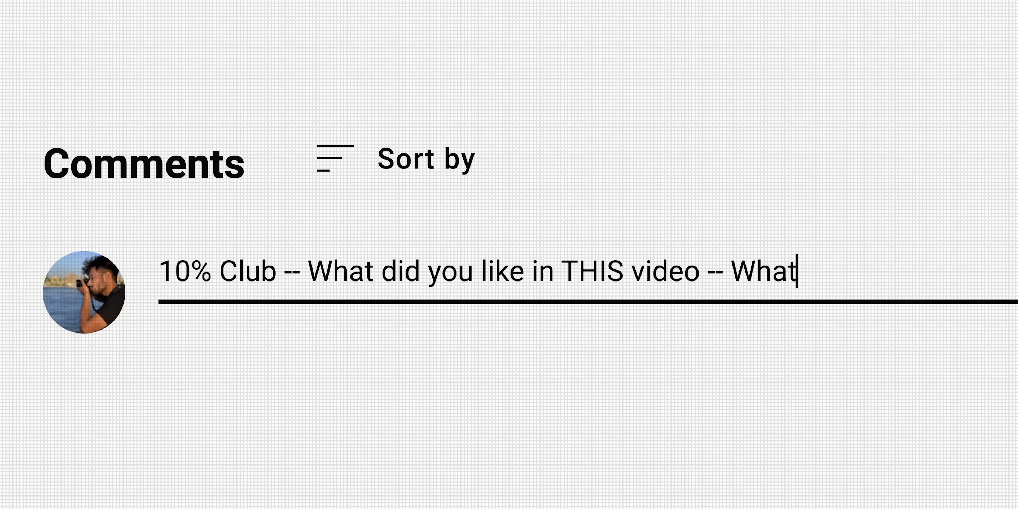
pyautogui.write('do you wish to')
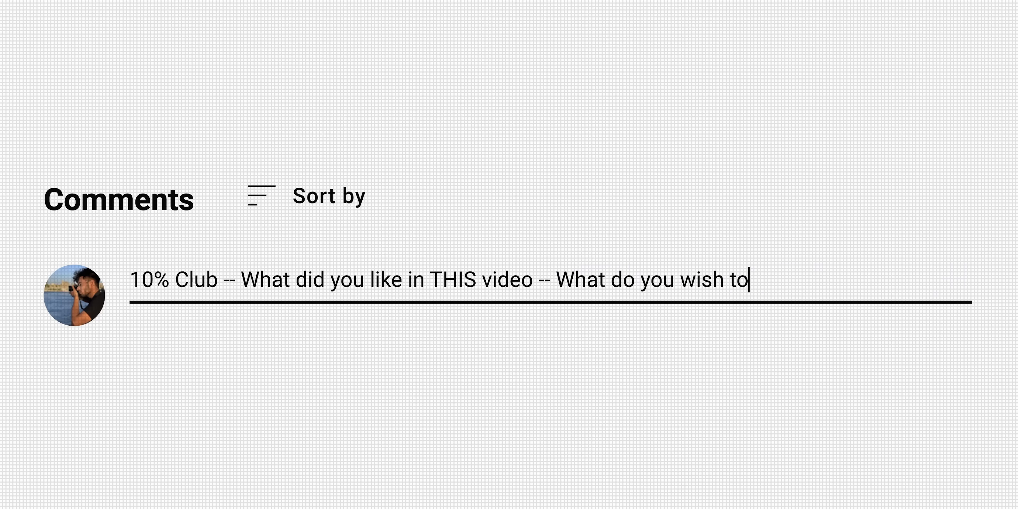